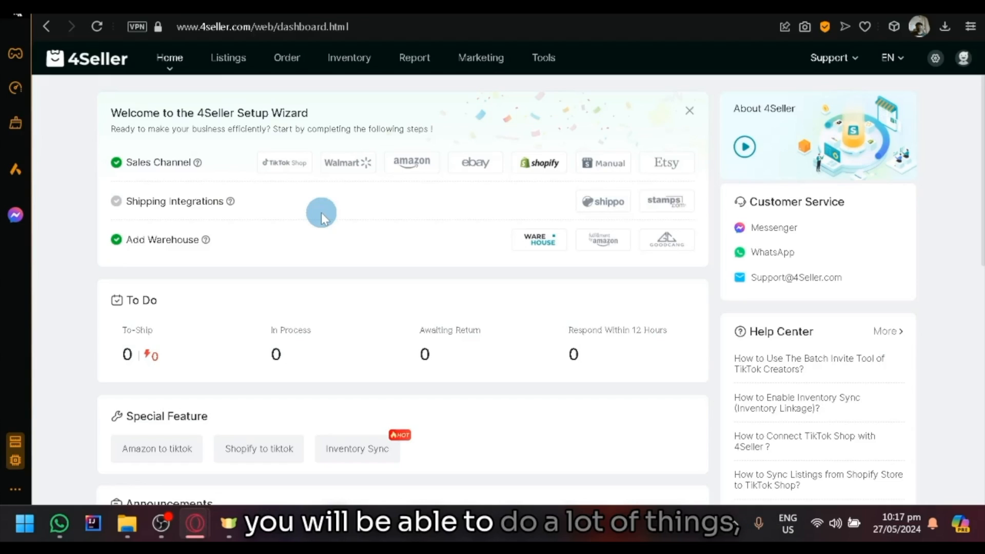
# Look through the dashboard's setup wizard, to-do, special features and announcements, and review the available sales channels.
pyautogui.scroll(-4, 321, 212)
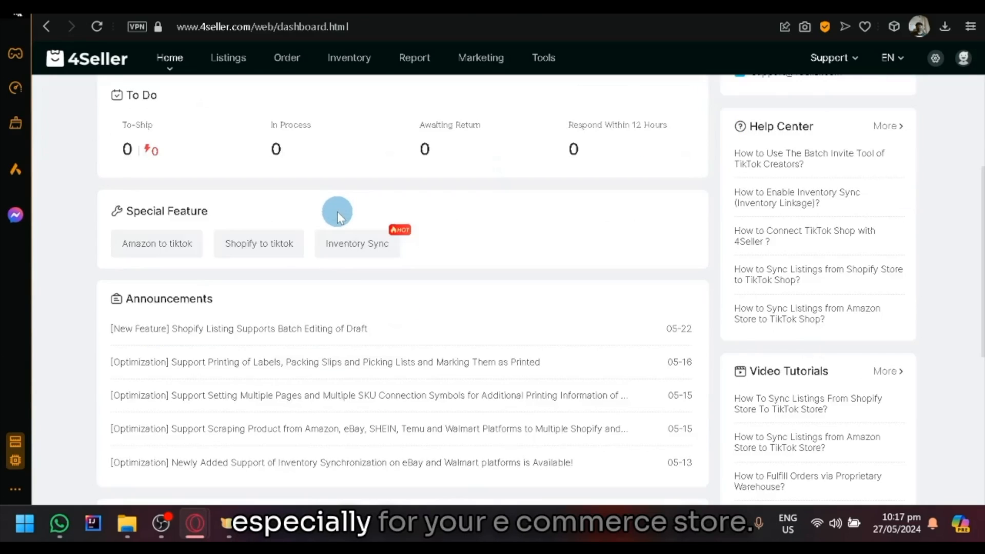
pyautogui.scroll(4, 337, 211)
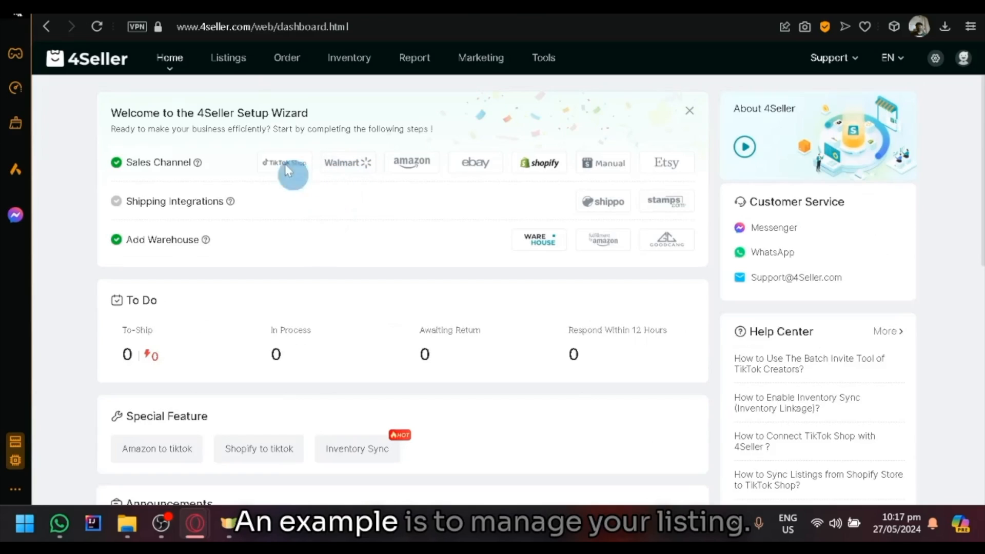
pyautogui.moveTo(235, 70)
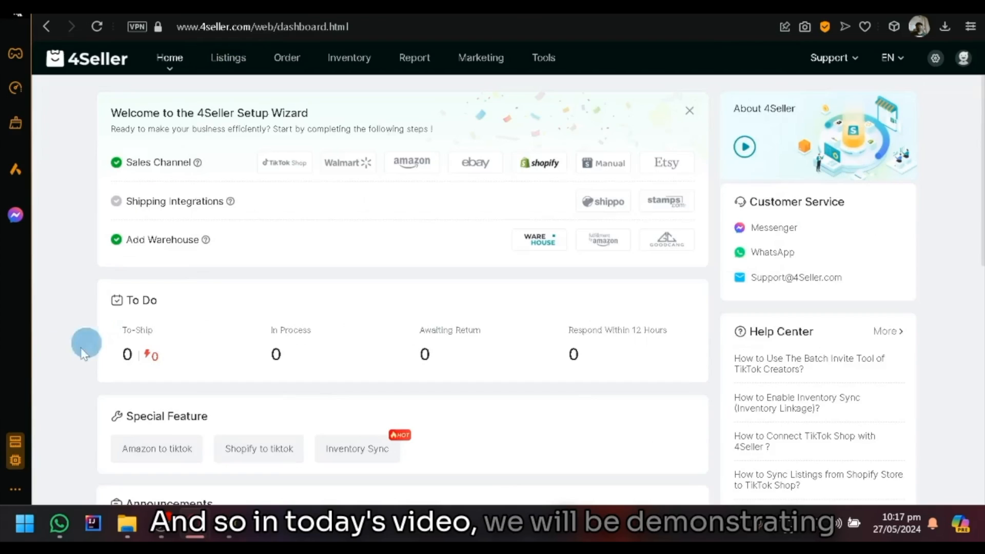
pyautogui.scroll(-6, 164, 308)
pyautogui.scroll(6, 164, 307)
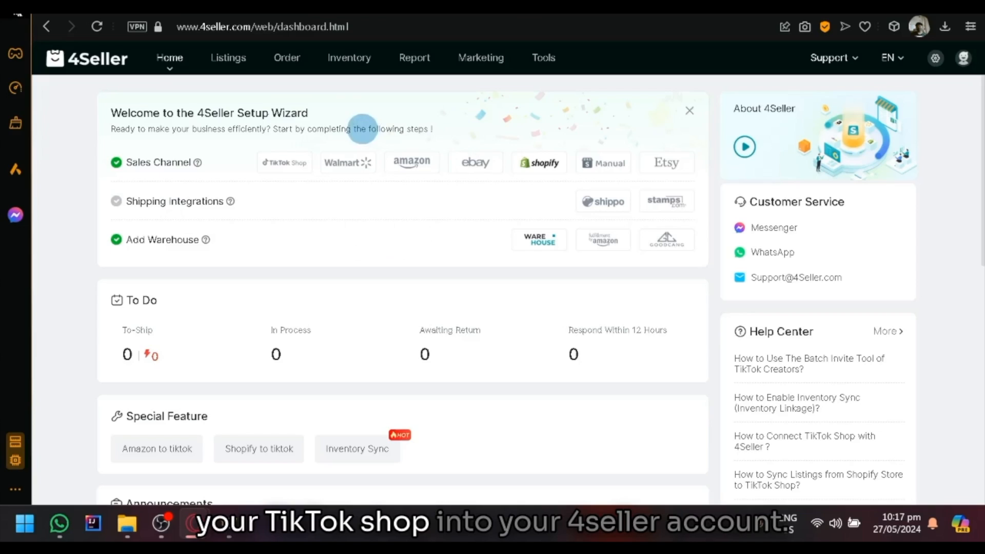
pyautogui.moveTo(235, 61)
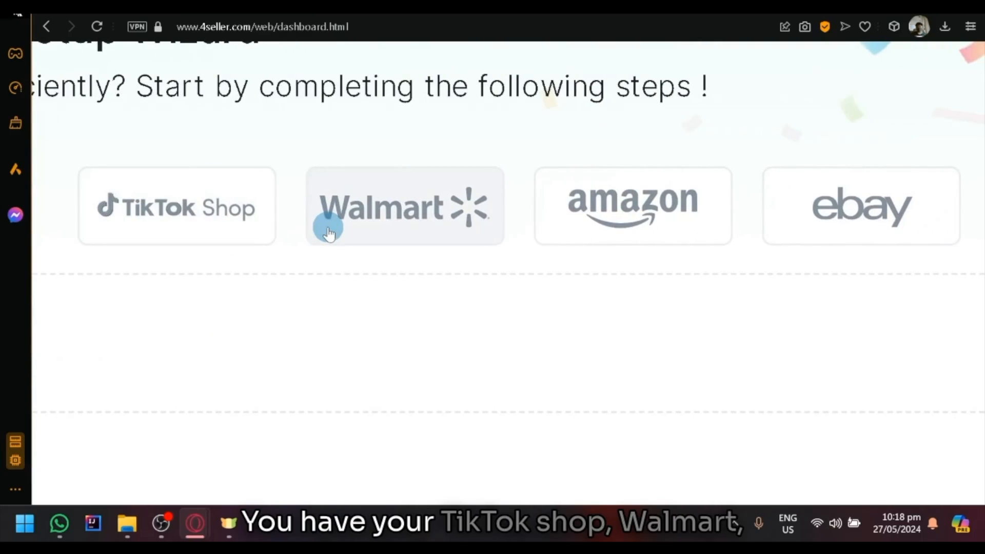
pyautogui.hscroll(6, 329, 233)
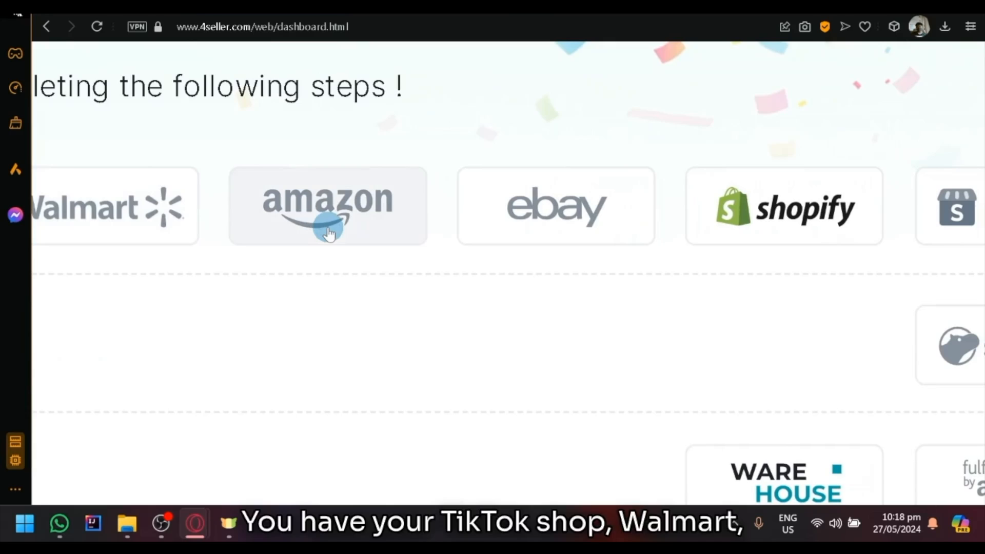
pyautogui.hscroll(8, 329, 233)
pyautogui.hscroll(-20, 329, 233)
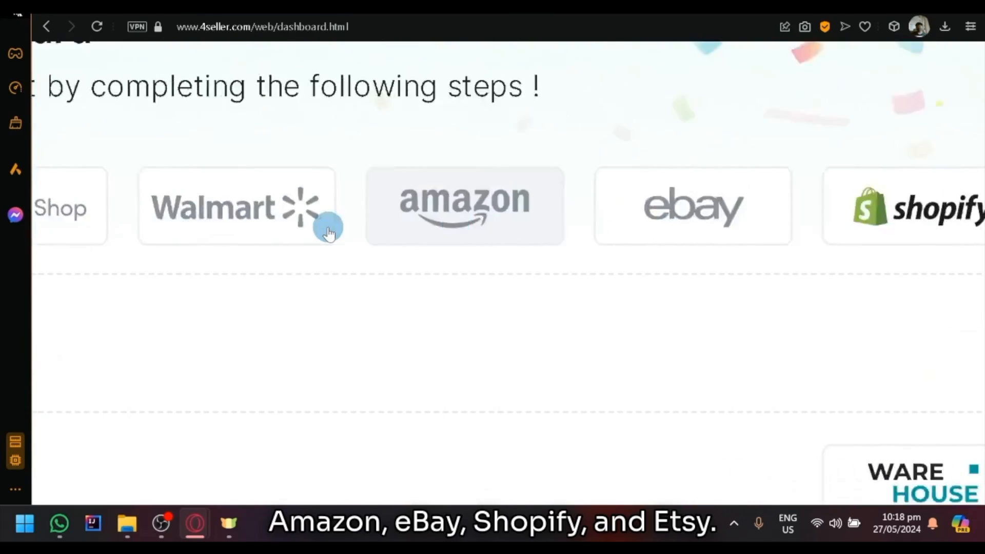
pyautogui.hscroll(2, 328, 227)
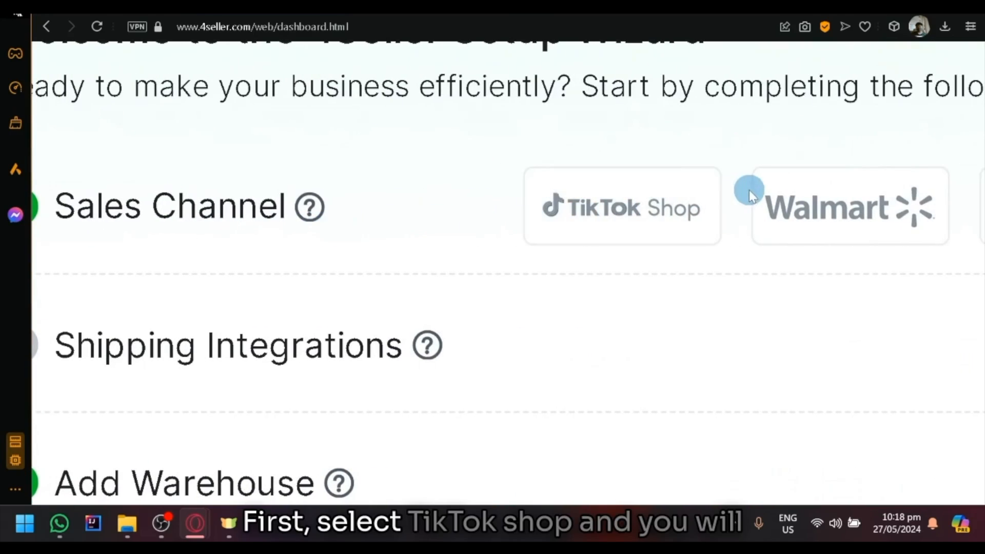
# Start connecting a TikTok Shop sales channel with the custom name TiktokTemu and request its authorization.
pyautogui.click(675, 206)
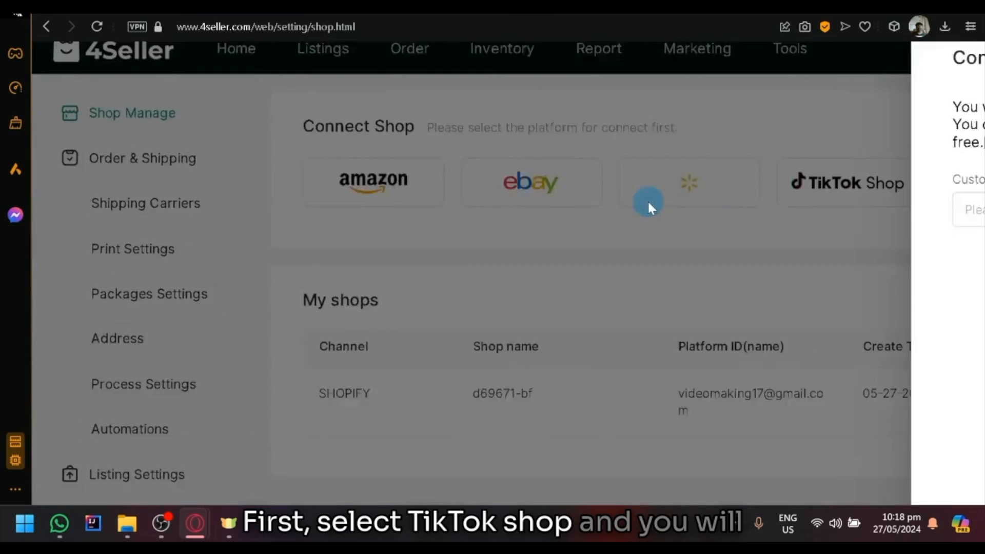
pyautogui.hotkey('ctrl', '-')
pyautogui.hotkey('ctrl', '-')
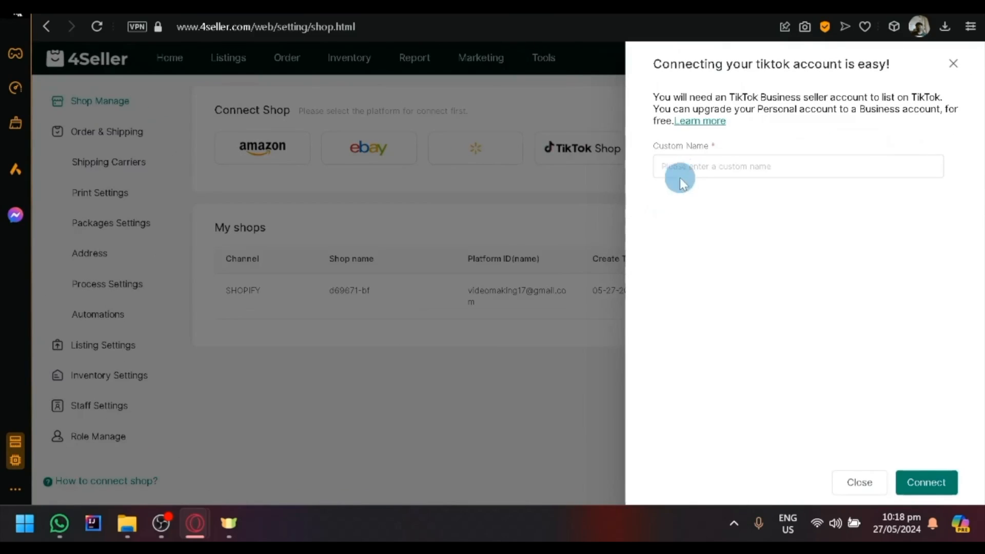
pyautogui.click(695, 167)
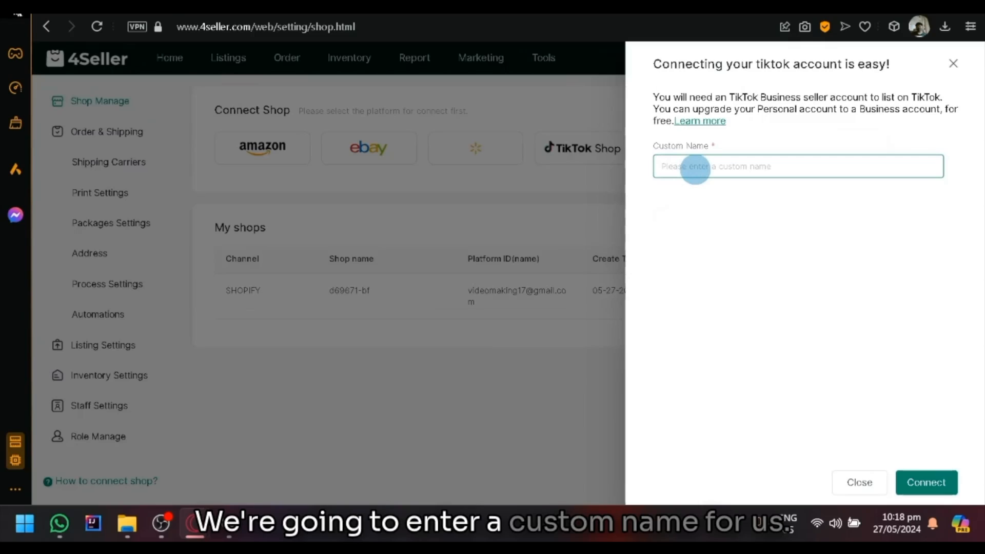
pyautogui.write('TiktokTemu')
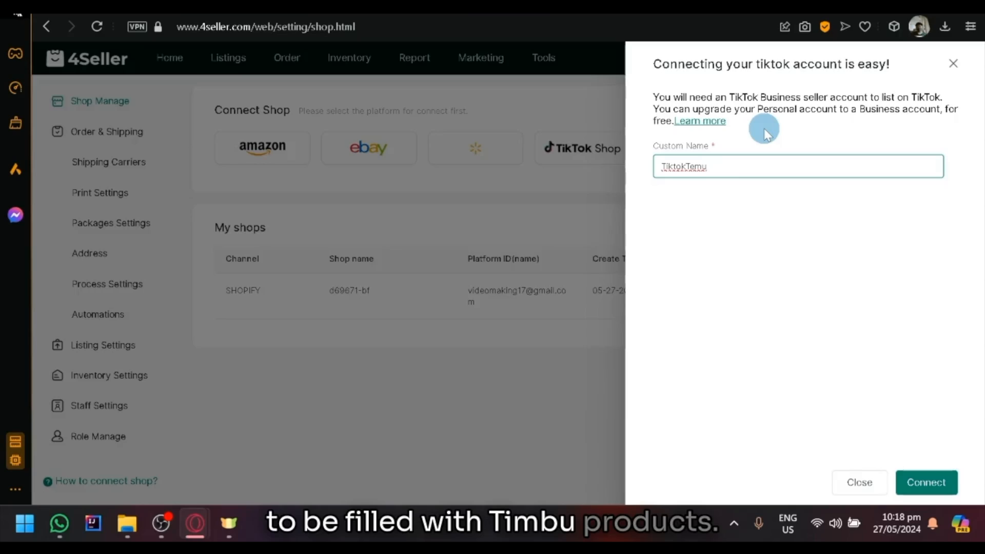
pyautogui.click(942, 484)
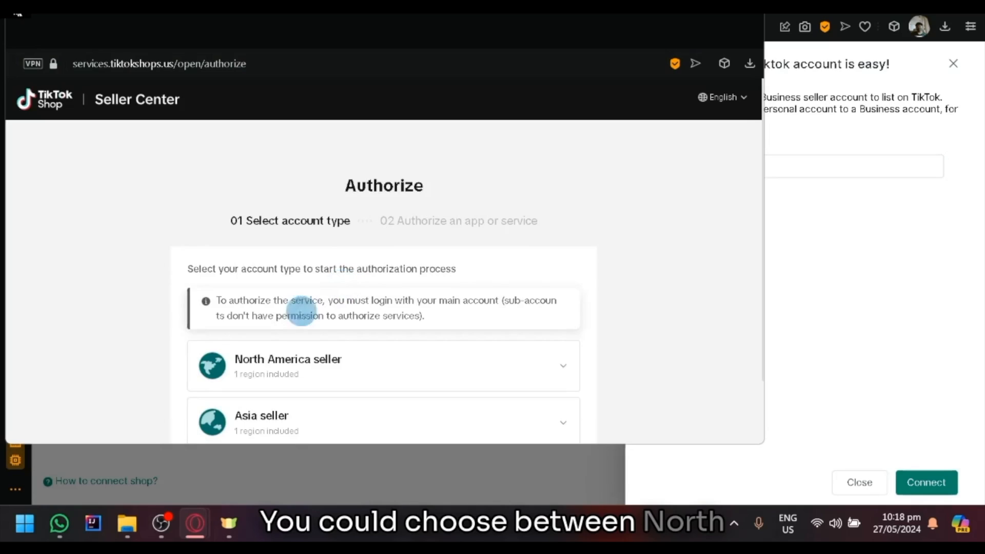
# Compare the regions offered for Asia and North America sellers, then leave the TikTok authorization and the shop connection form.
pyautogui.scroll(-2, 266, 266)
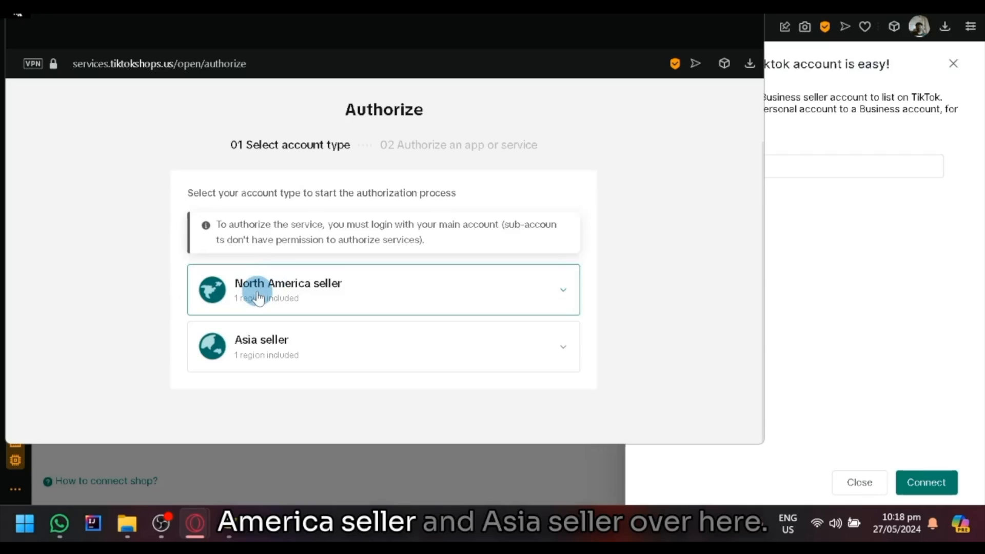
pyautogui.click(308, 340)
pyautogui.scroll(-1, 313, 329)
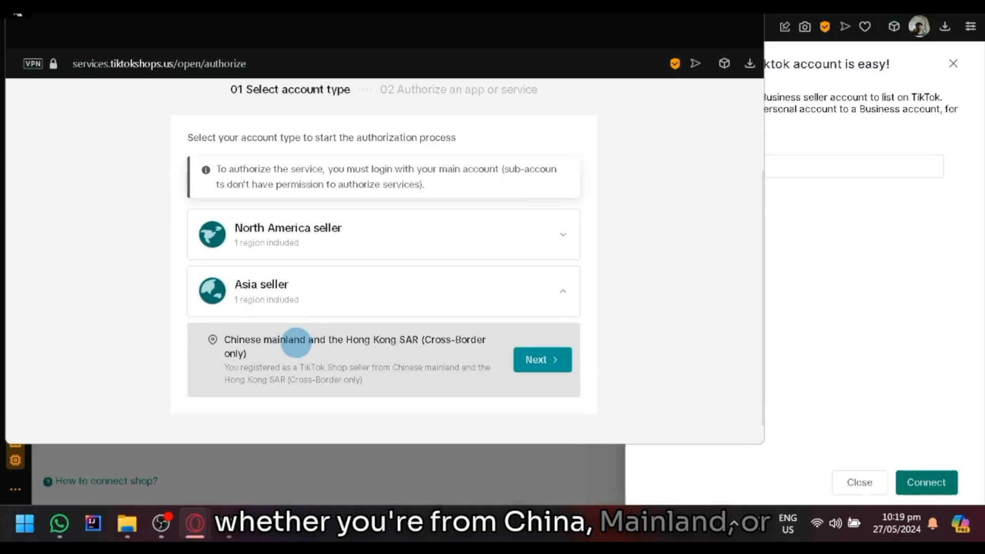
pyautogui.click(398, 234)
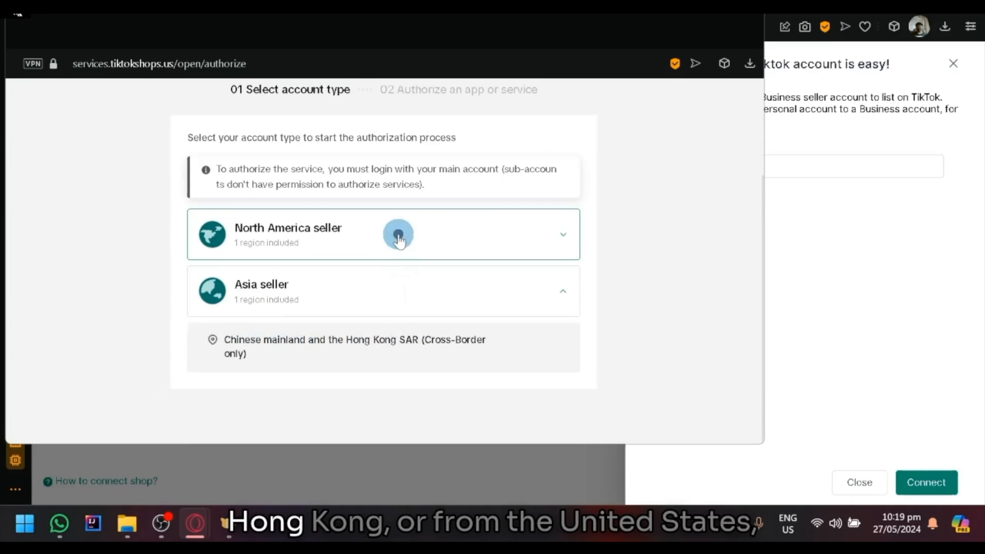
pyautogui.scroll(3, 622, 257)
pyautogui.scroll(-2, 363, 302)
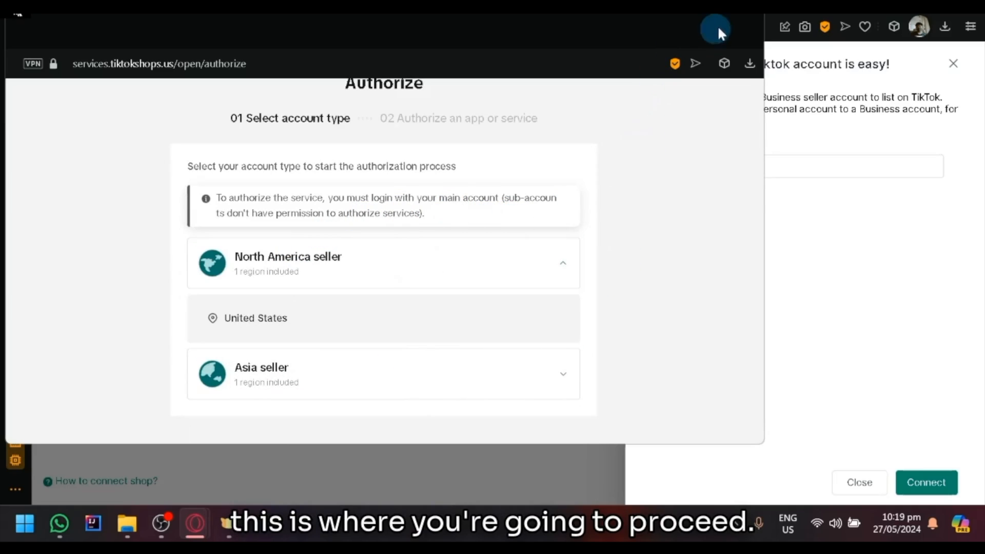
pyautogui.click(745, 17)
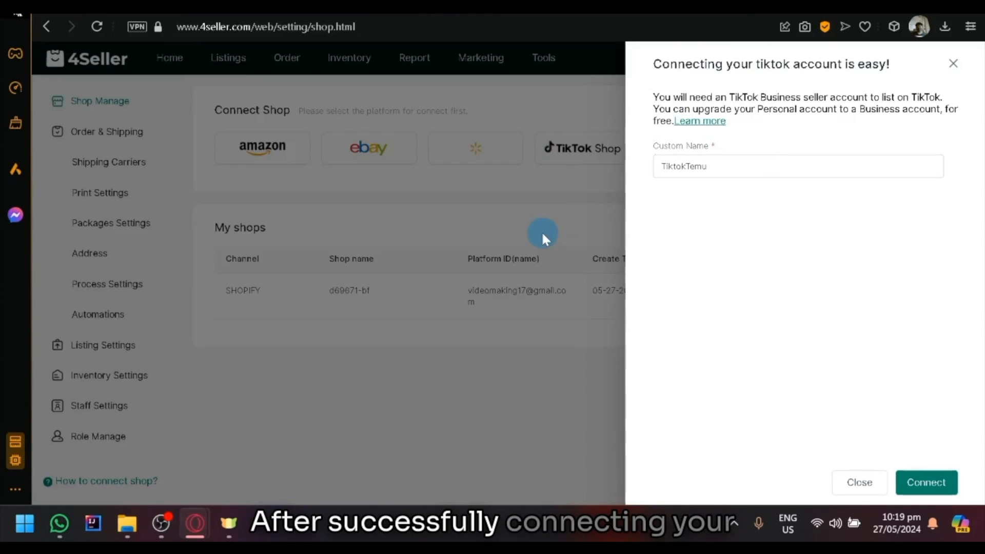
pyautogui.click(954, 67)
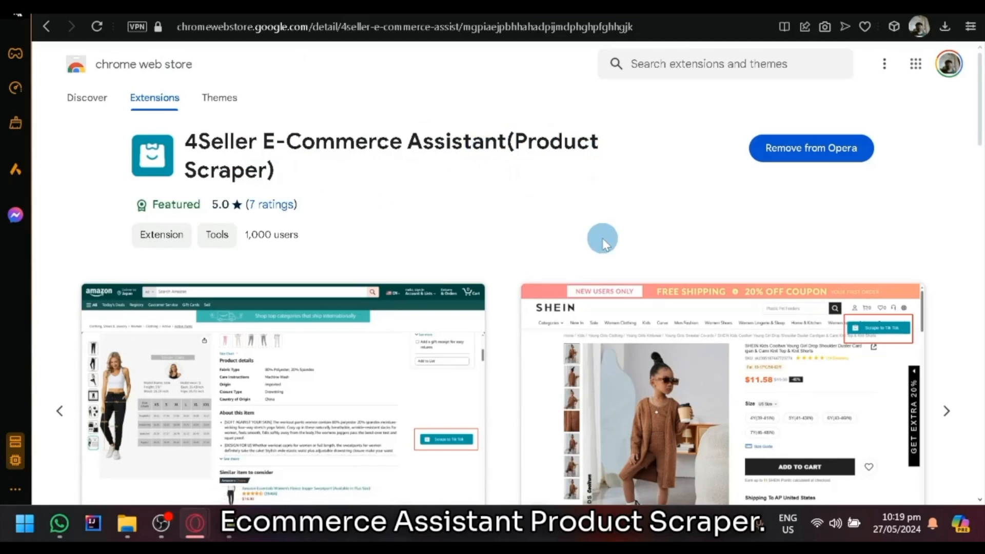
# Examine the description and reviews of the 4Seller E-Commerce Assistant (Product Scraper) extension in the Chrome Web Store.
pyautogui.scroll(-6, 564, 227)
pyautogui.scroll(-2, 537, 234)
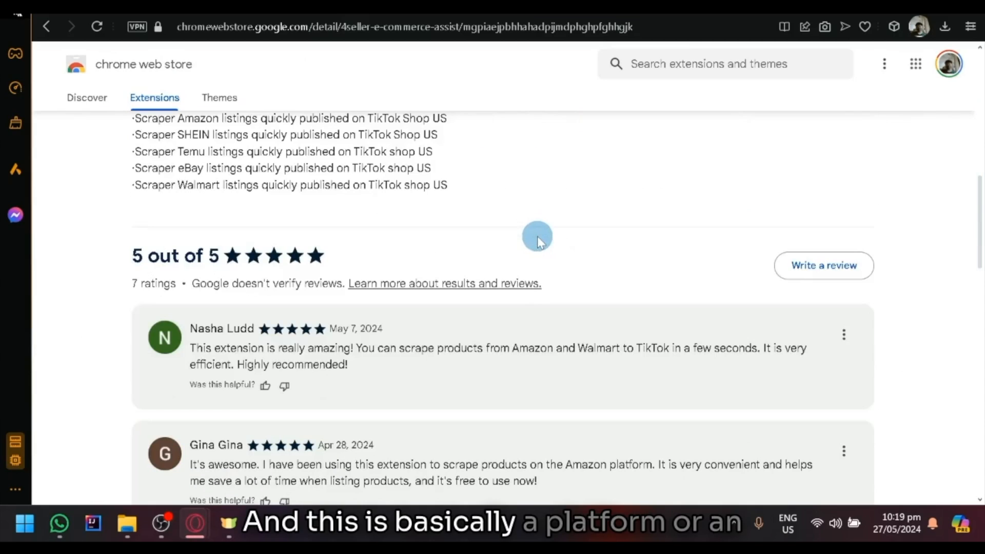
pyautogui.scroll(7, 537, 241)
pyautogui.scroll(2, 537, 241)
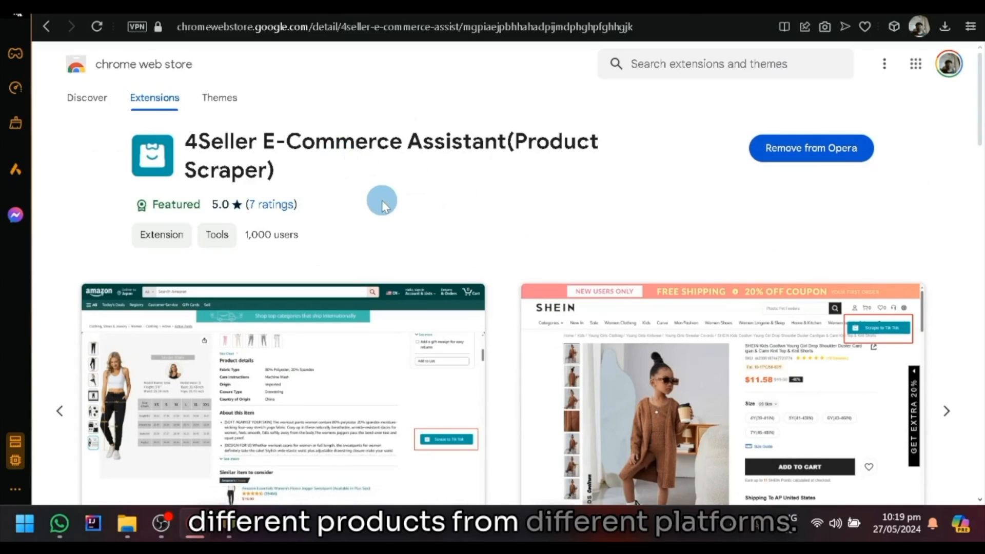
pyautogui.scroll(-8, 384, 201)
pyautogui.scroll(8, 384, 200)
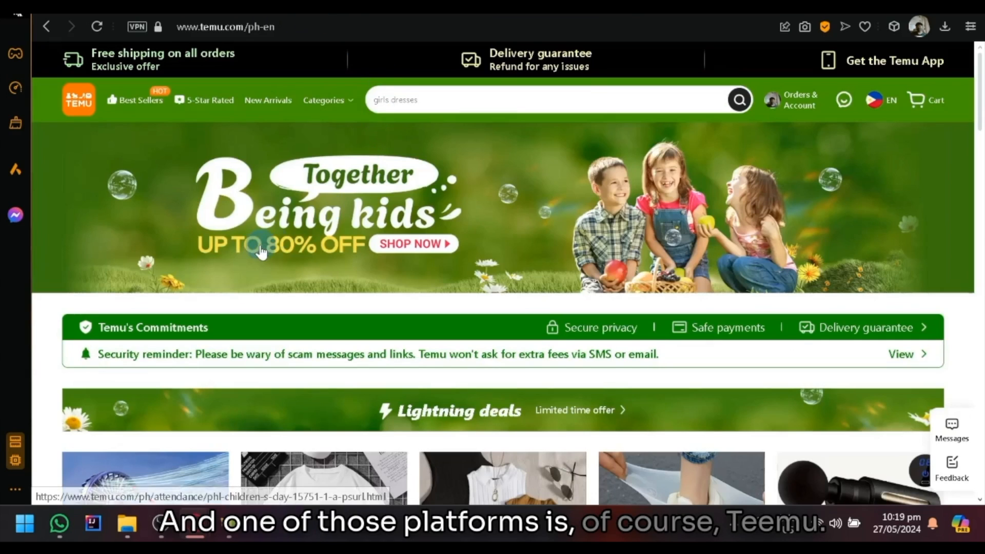
# Switch to the Temu home page and look through its lightning deals, categories and recommended products.
pyautogui.scroll(-8, 259, 249)
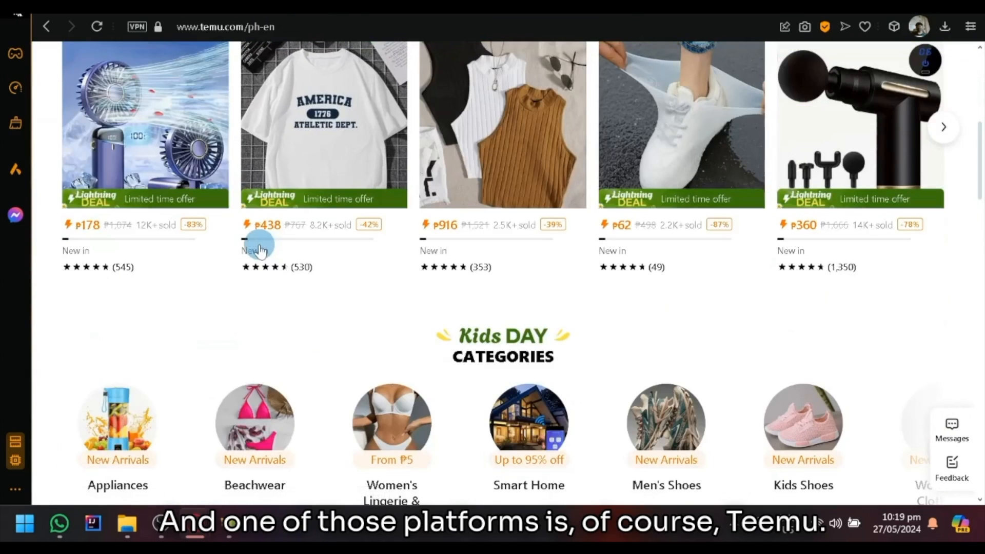
pyautogui.scroll(-15, 259, 248)
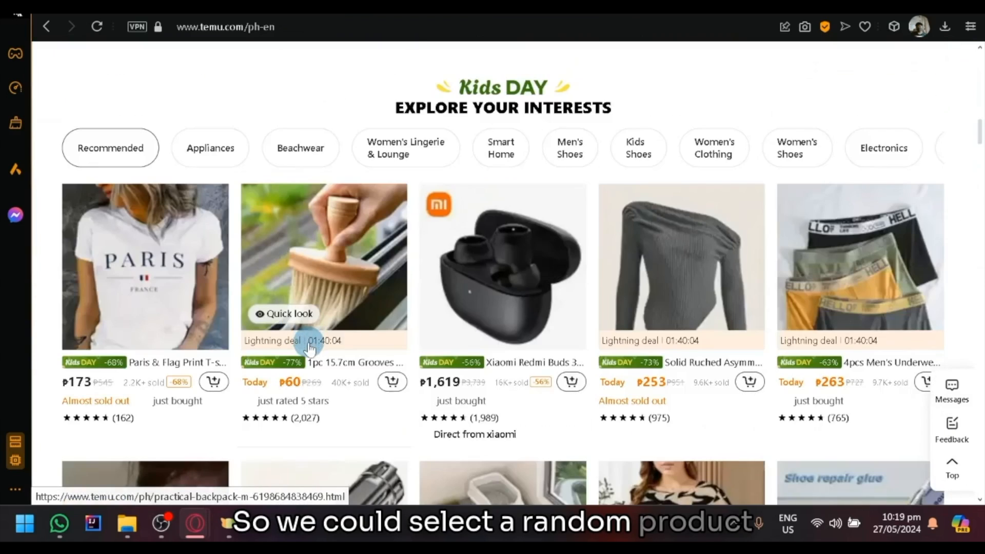
pyautogui.scroll(-8, 309, 348)
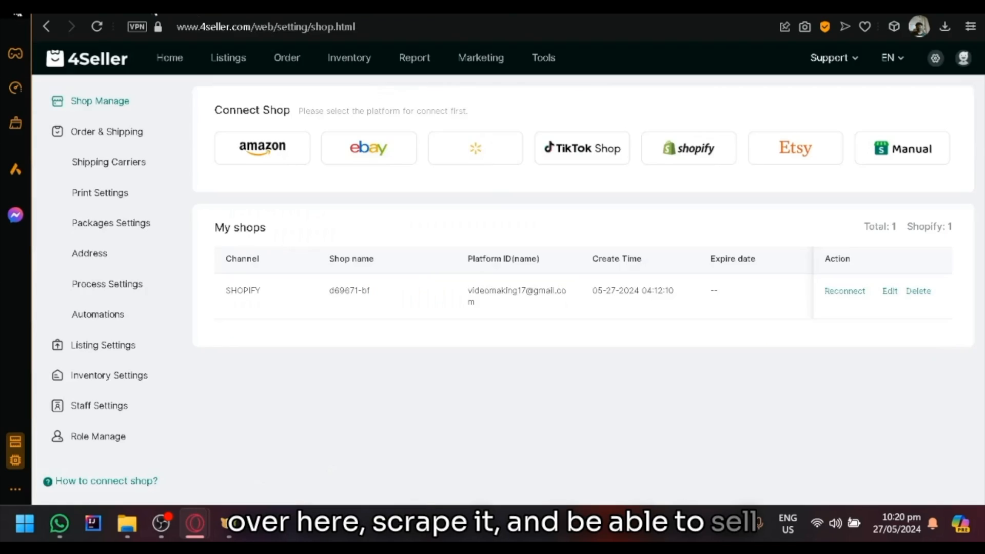
# Return to 4Seller and compare the draft listing pages for Shopify and TikTok.
pyautogui.click(379, 213)
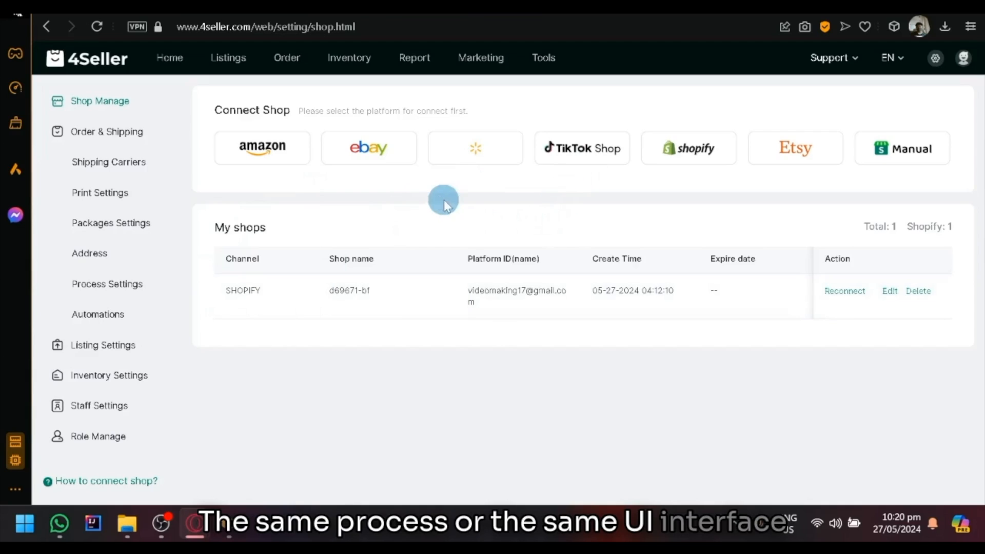
pyautogui.moveTo(231, 65)
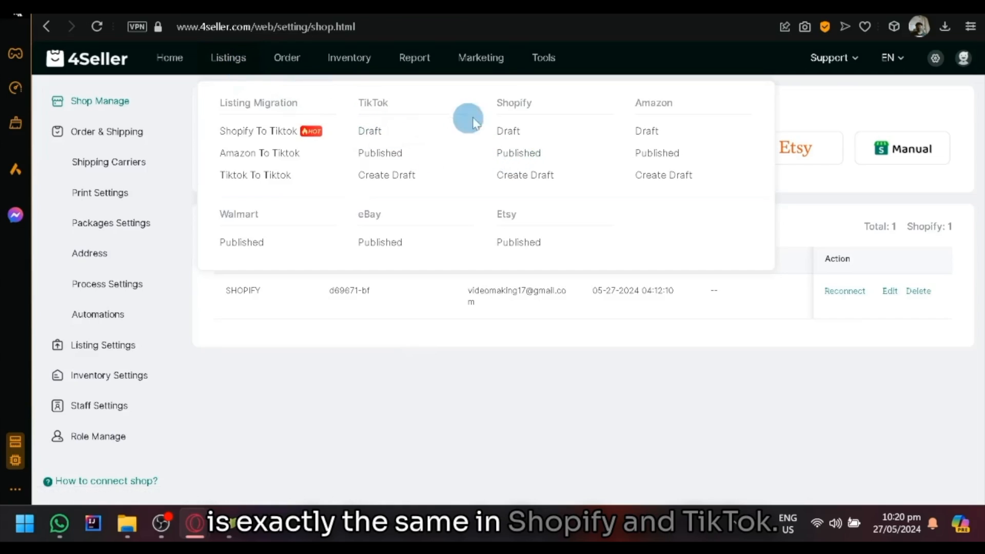
pyautogui.click(509, 130)
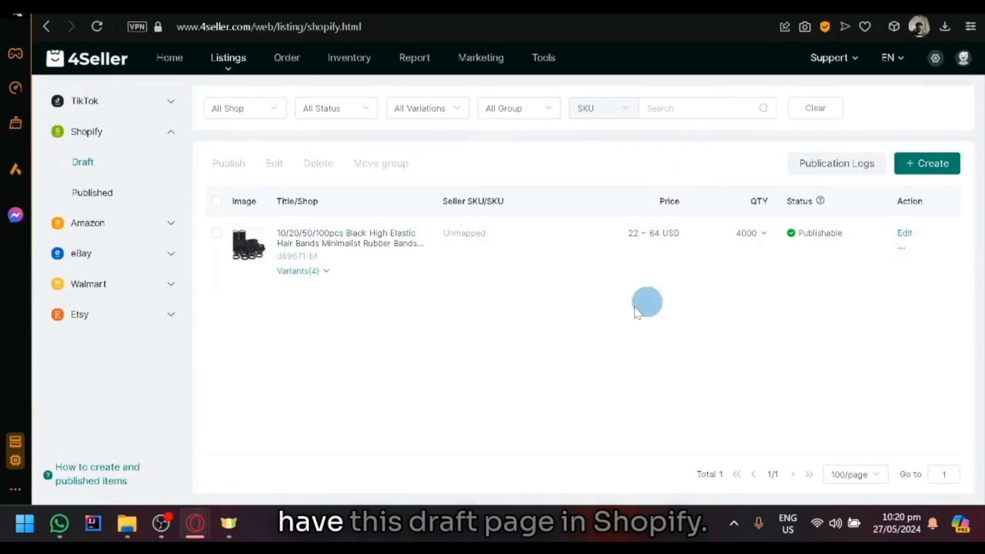
pyautogui.click(131, 105)
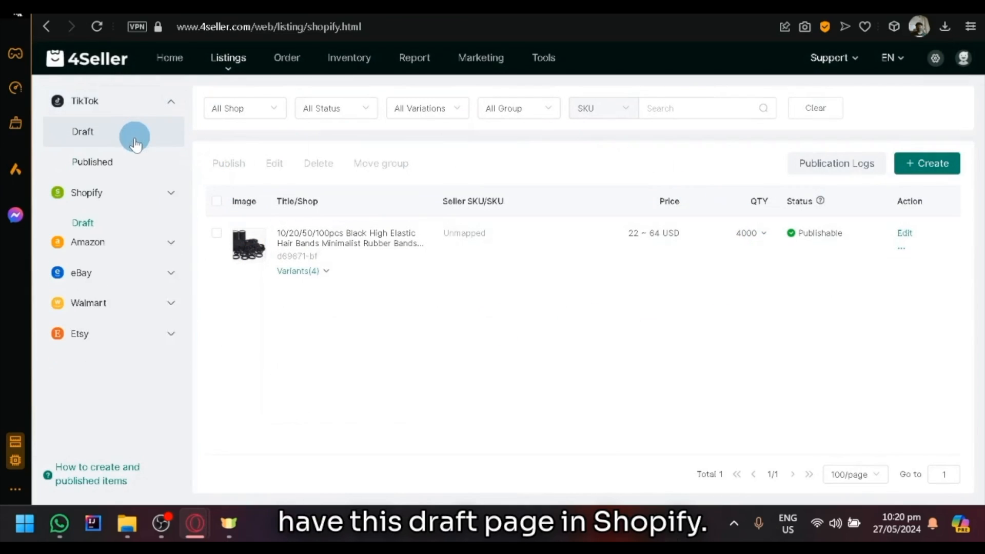
pyautogui.click(132, 134)
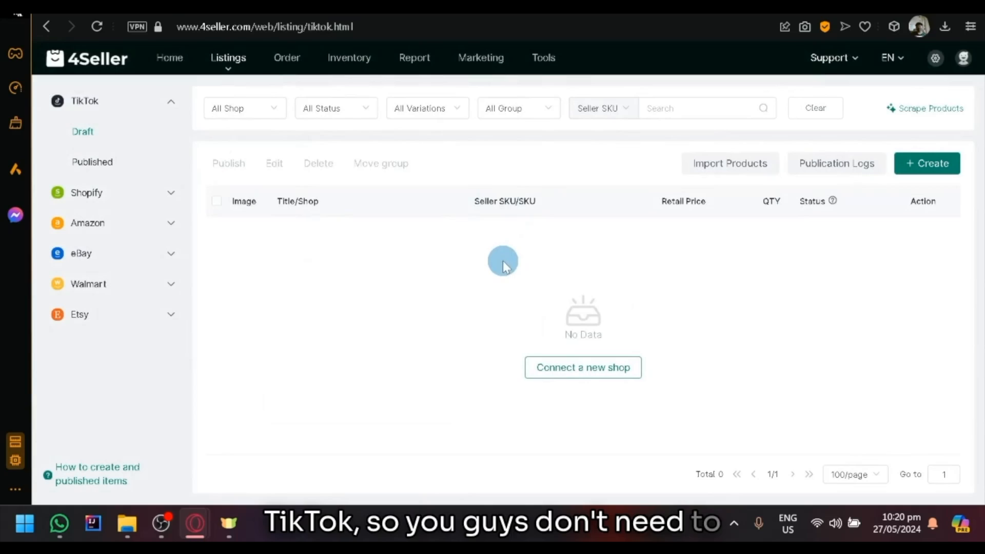
pyautogui.click(126, 191)
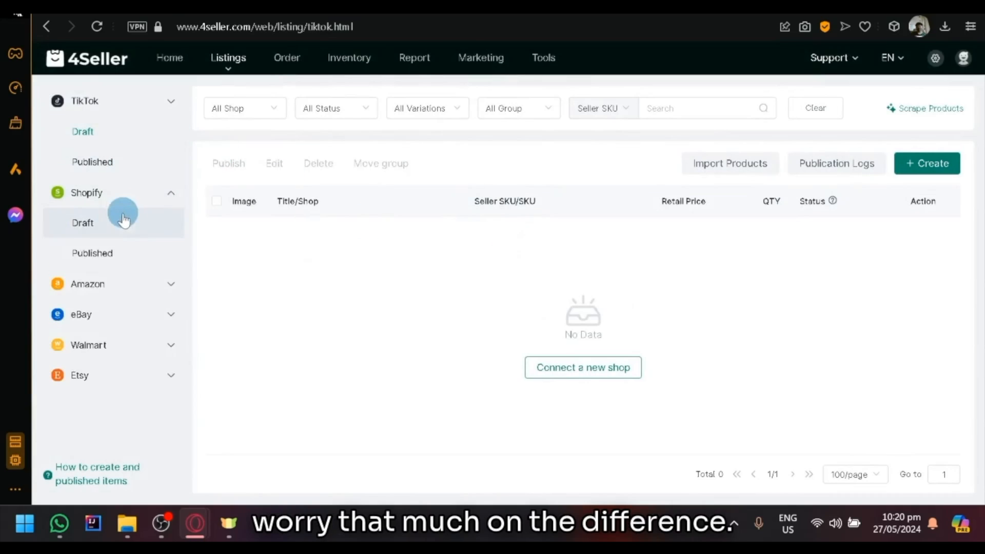
pyautogui.click(115, 163)
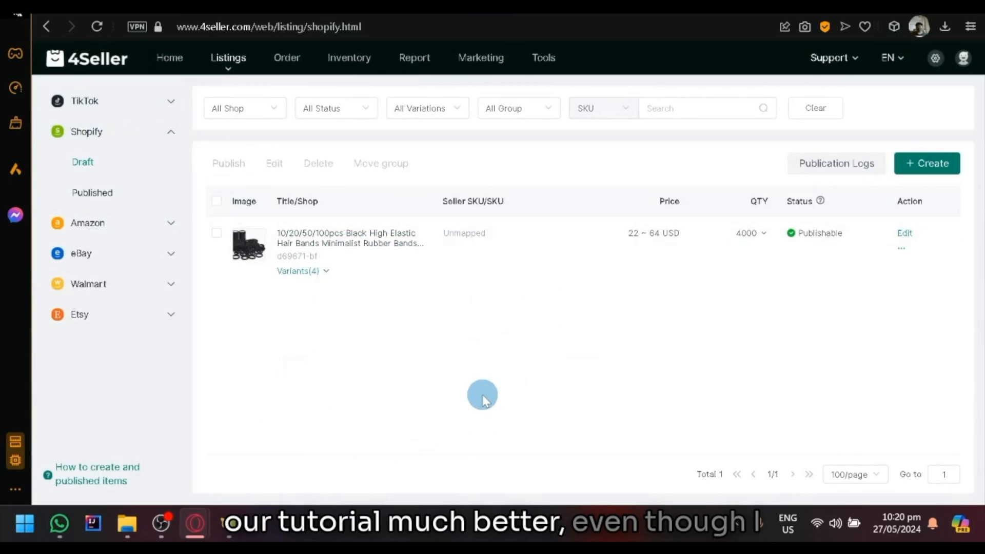
pyautogui.click(171, 108)
pyautogui.click(129, 200)
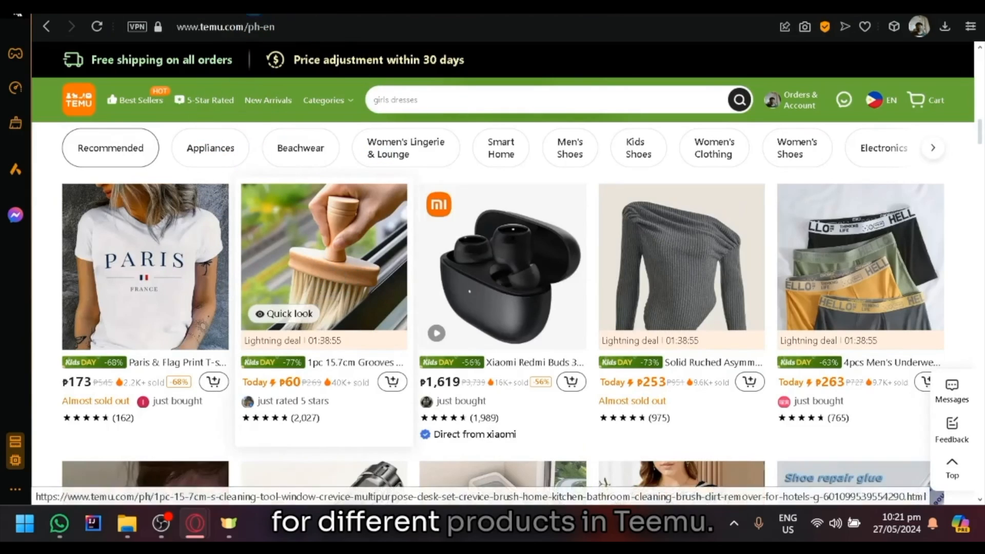
# Open the product pages of the women's solid color knitted sneakers and the garlic press from Temu's recommended products.
pyautogui.scroll(-5, 534, 255)
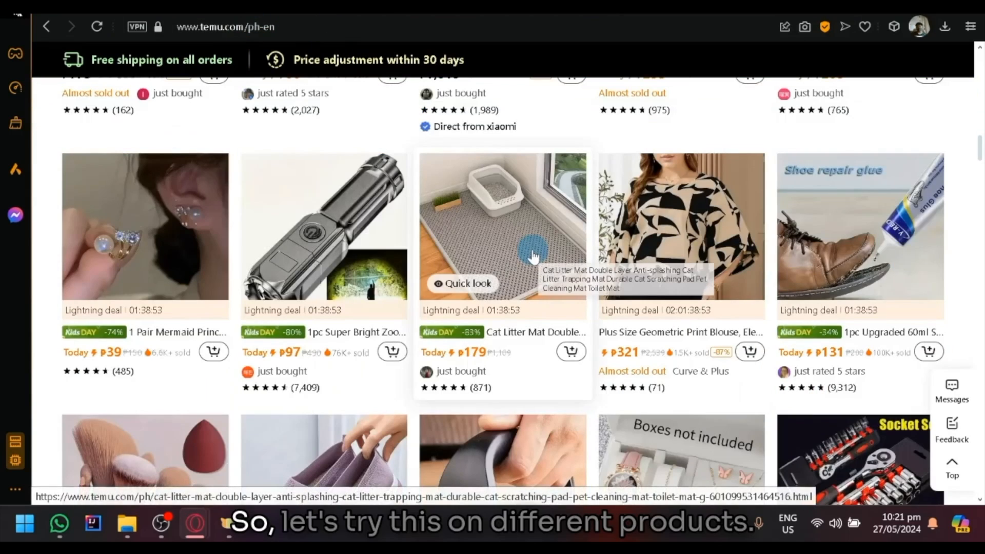
pyautogui.scroll(-5, 533, 255)
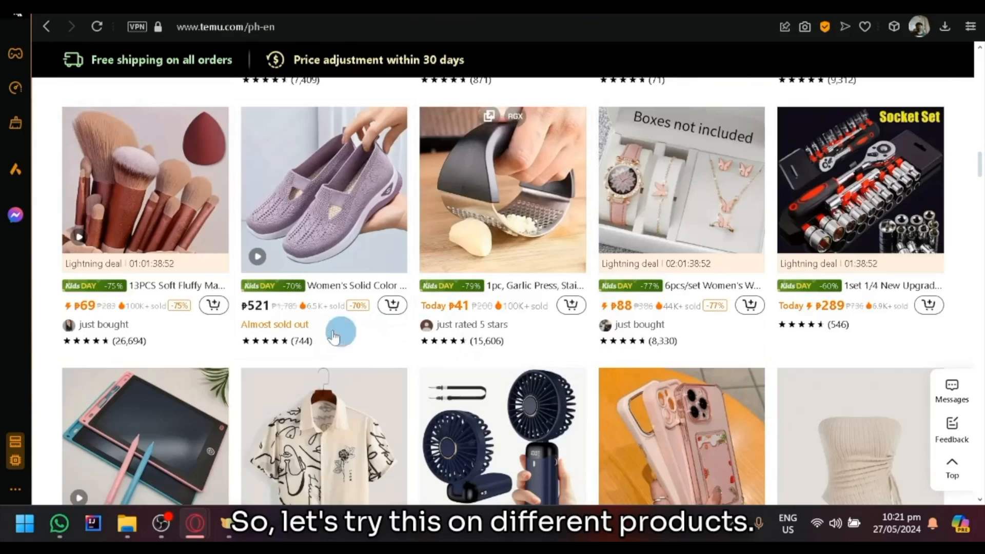
pyautogui.rightClick(329, 287)
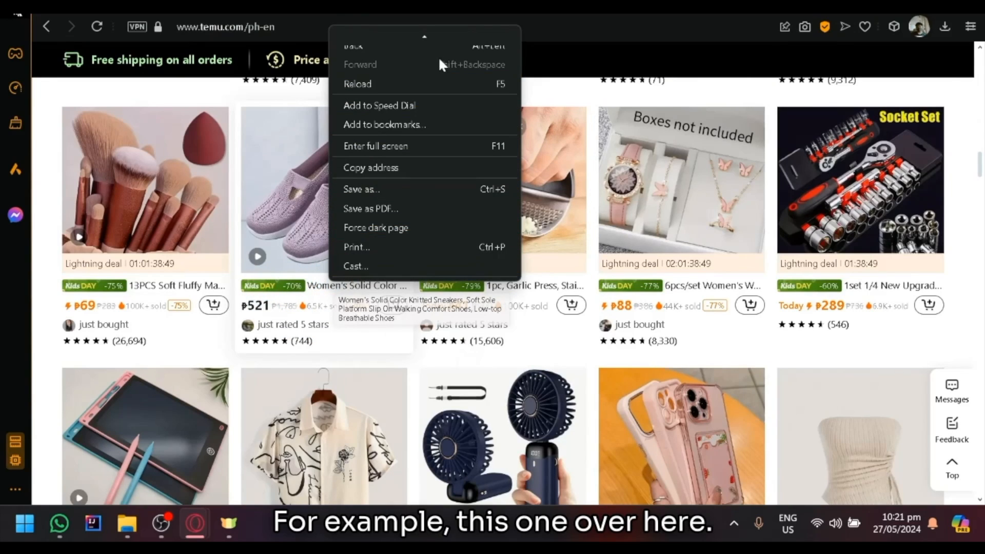
pyautogui.click(279, 256)
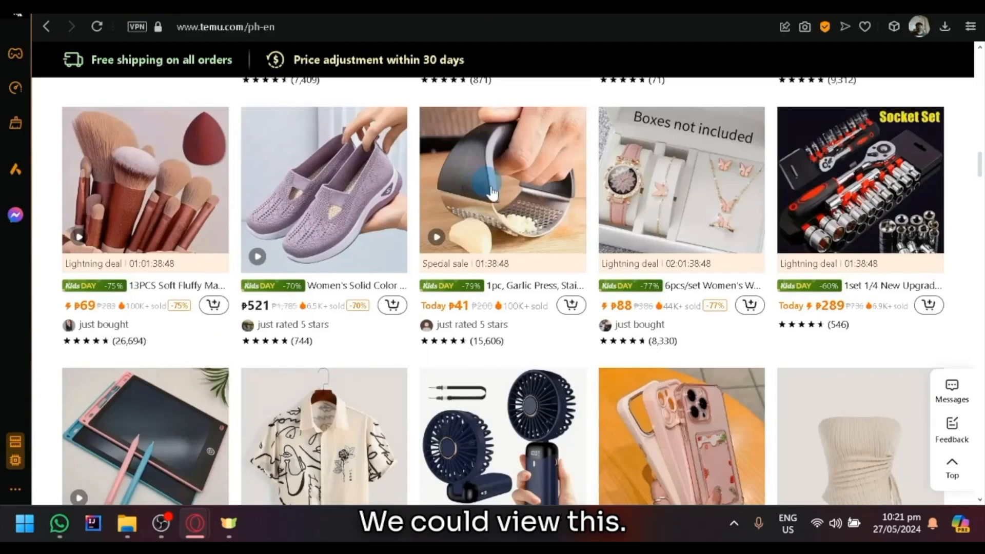
pyautogui.click(507, 193)
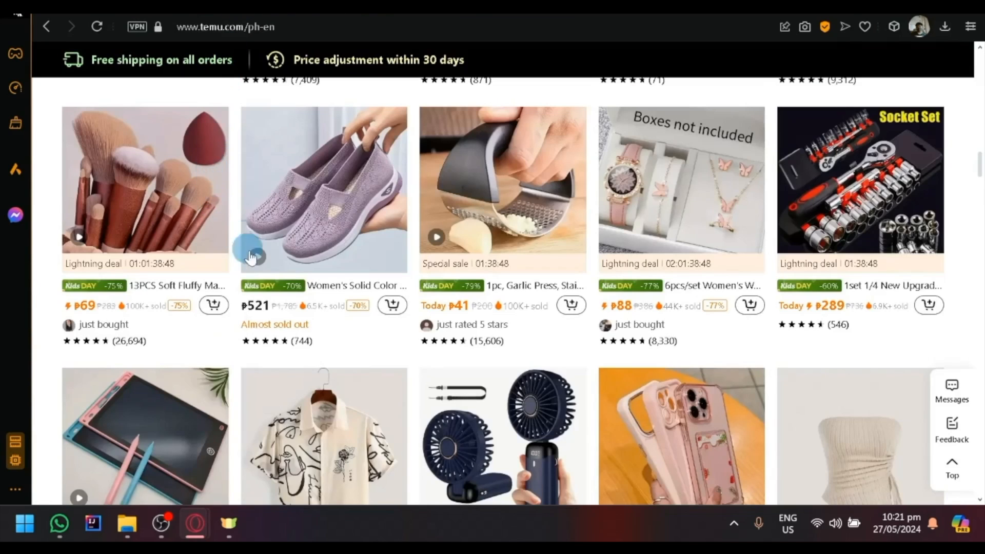
# Find the 1pc Mini Portable Fan farther down Temu's recommendations and open its product page.
pyautogui.scroll(-5, 450, 336)
pyautogui.scroll(-3, 468, 274)
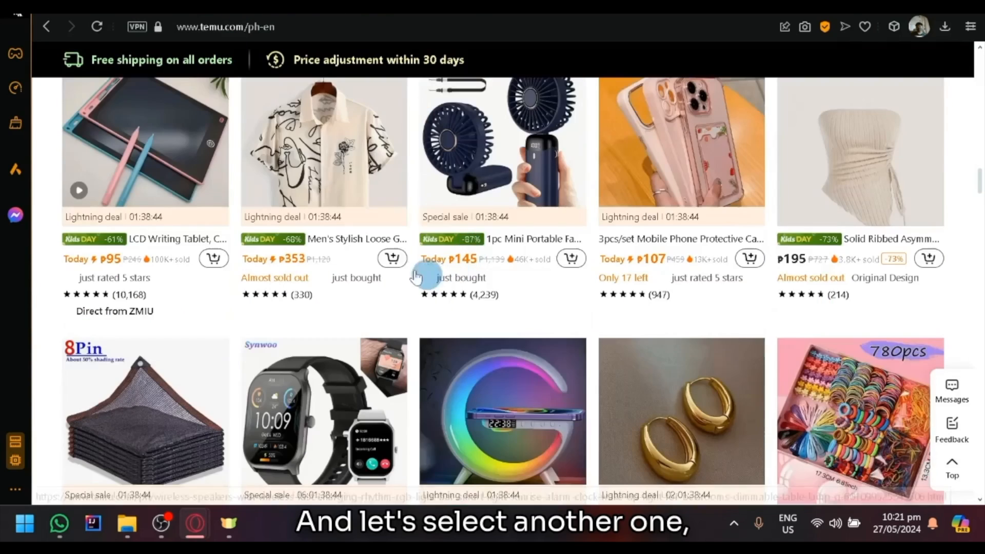
pyautogui.click(527, 136)
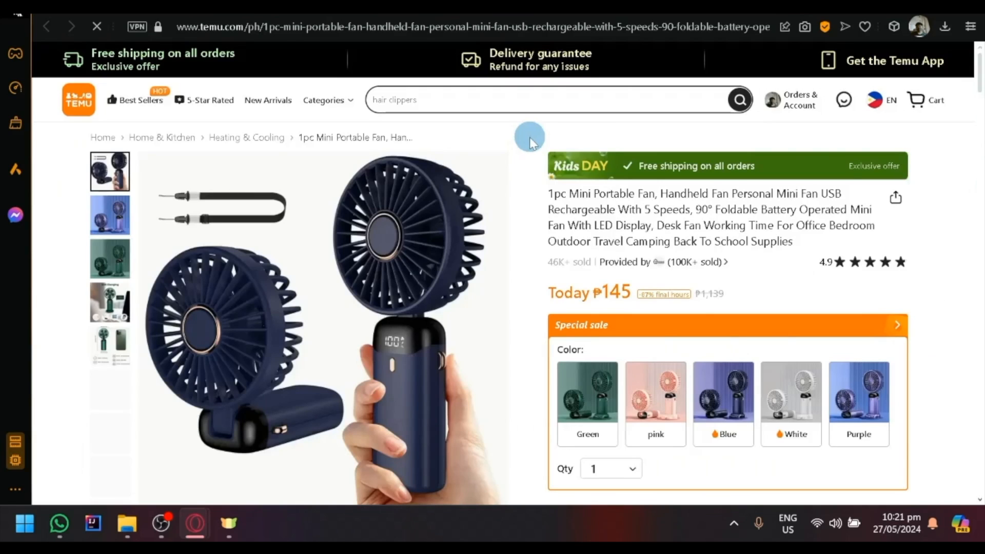
# Examine the mini portable fan's product page, including its reviews, color options and the Scrape to 4Seller option.
pyautogui.scroll(-6, 482, 189)
pyautogui.scroll(6, 482, 189)
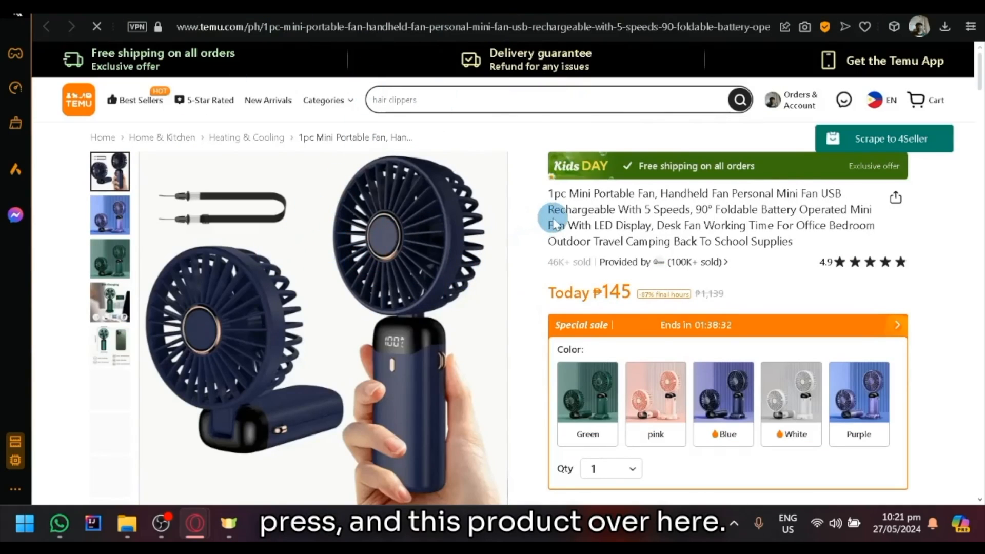
pyautogui.scroll(-2, 865, 139)
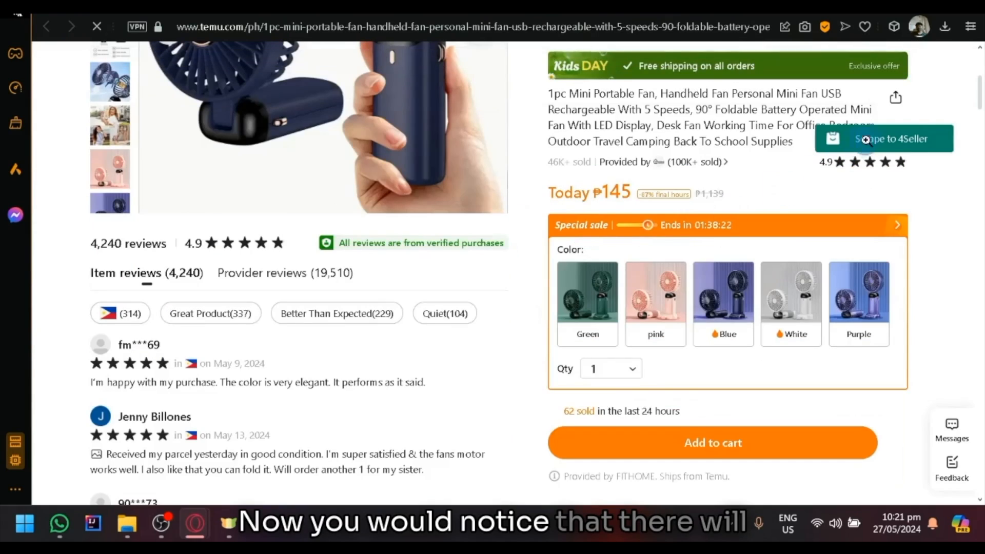
pyautogui.scroll(5, 889, 145)
pyautogui.hscroll(5, 889, 142)
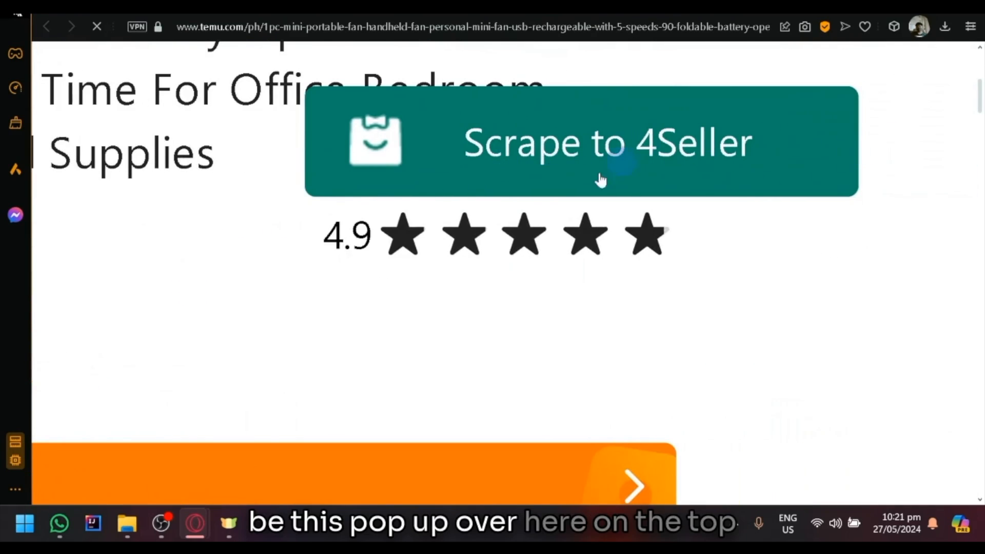
pyautogui.hscroll(-2, 624, 197)
pyautogui.scroll(-5, 624, 197)
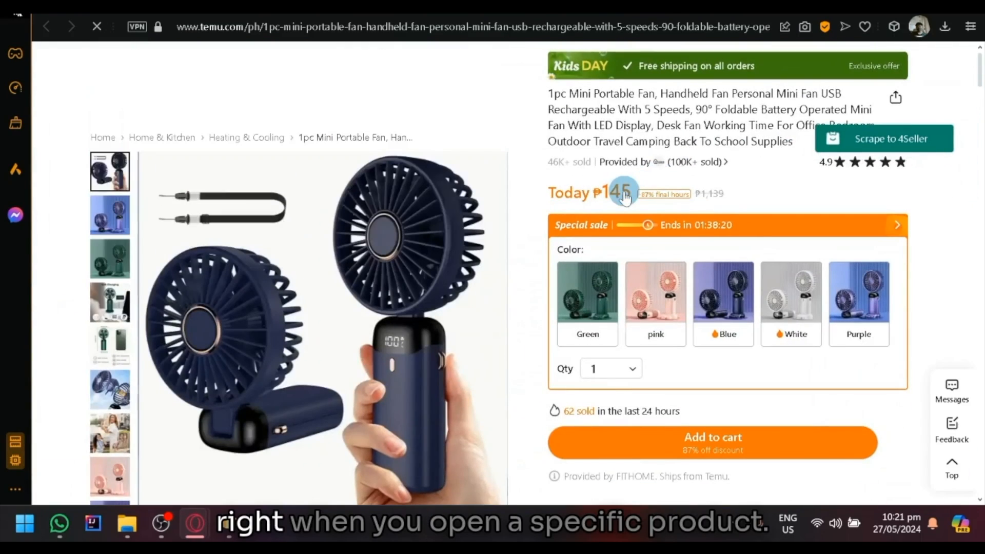
pyautogui.scroll(7, 625, 191)
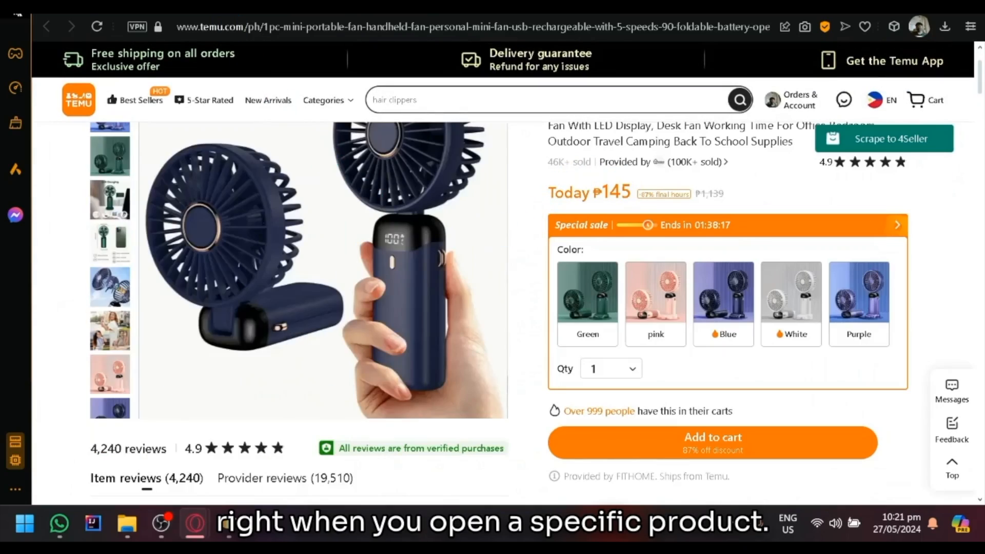
# Compare Temu's recommended products list with the mini portable fan's page to check where the Scrape to 4Seller option is offered.
pyautogui.click(154, 8)
pyautogui.scroll(-15, 440, 279)
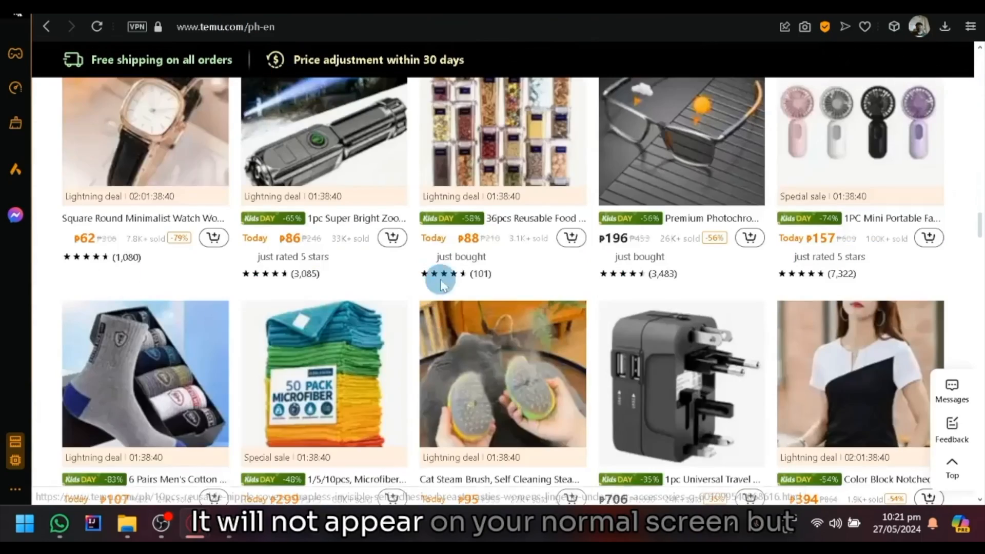
pyautogui.scroll(11, 606, 228)
pyautogui.scroll(-8, 604, 220)
pyautogui.click(464, 333)
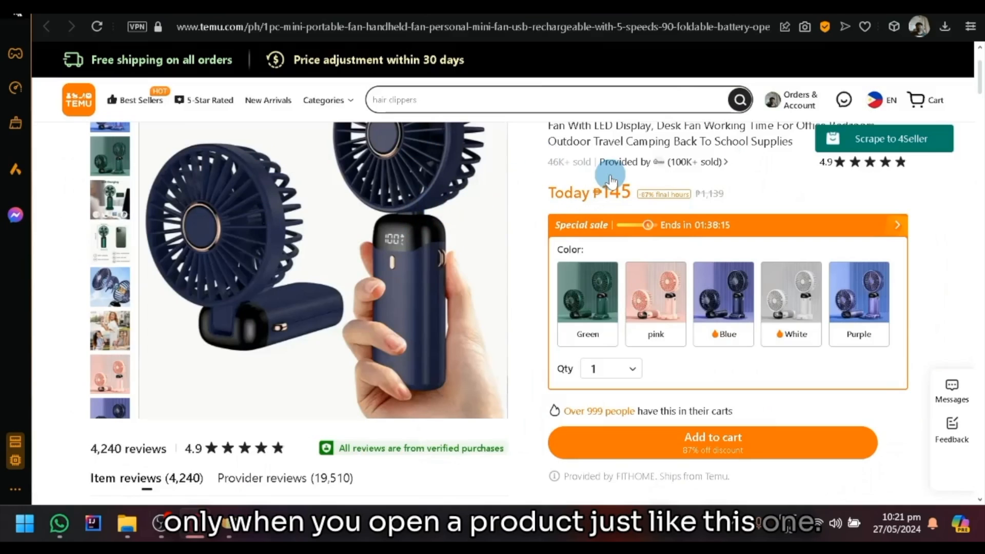
pyautogui.scroll(2, 876, 128)
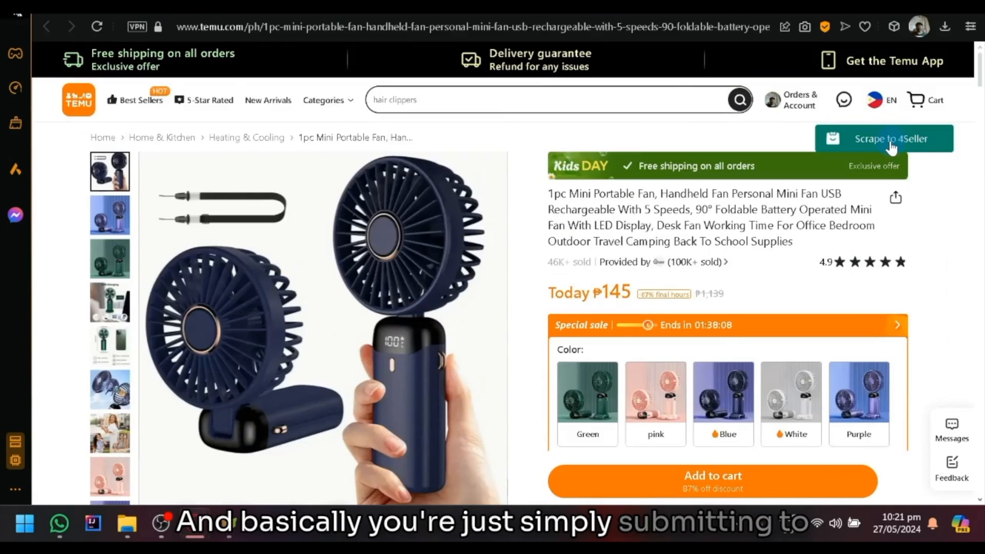
# Start scraping the mini portable fan to 4Seller and choose shopify as the platform.
pyautogui.click(840, 142)
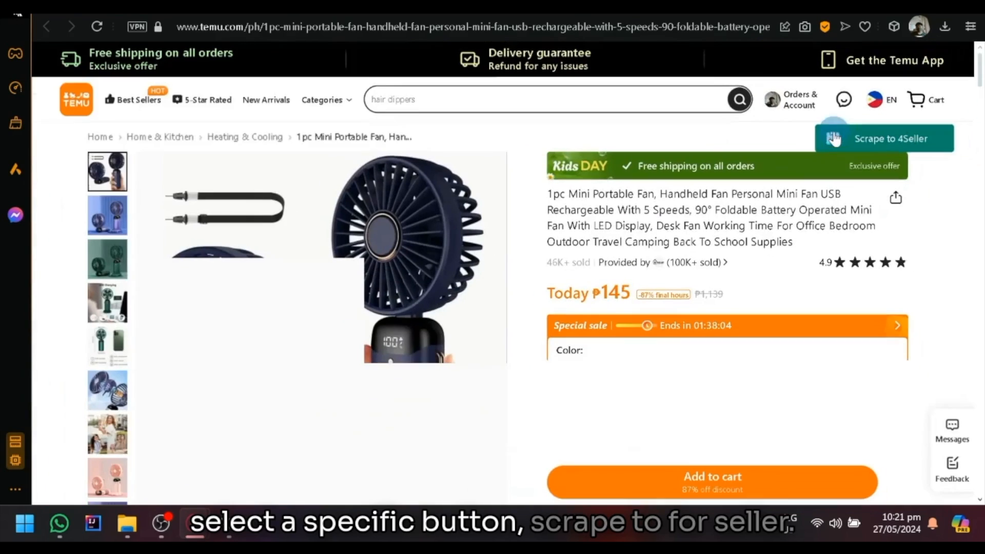
pyautogui.click(861, 145)
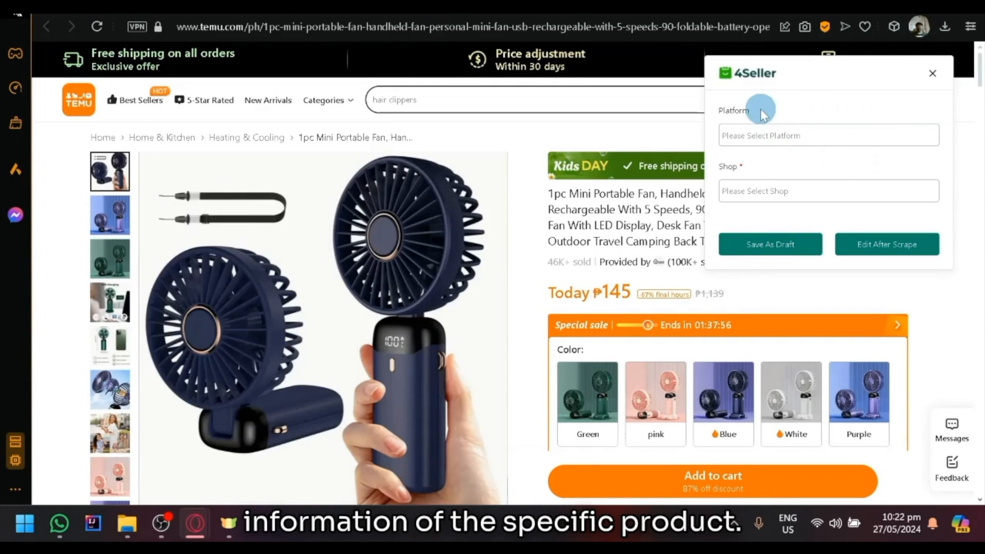
pyautogui.click(783, 135)
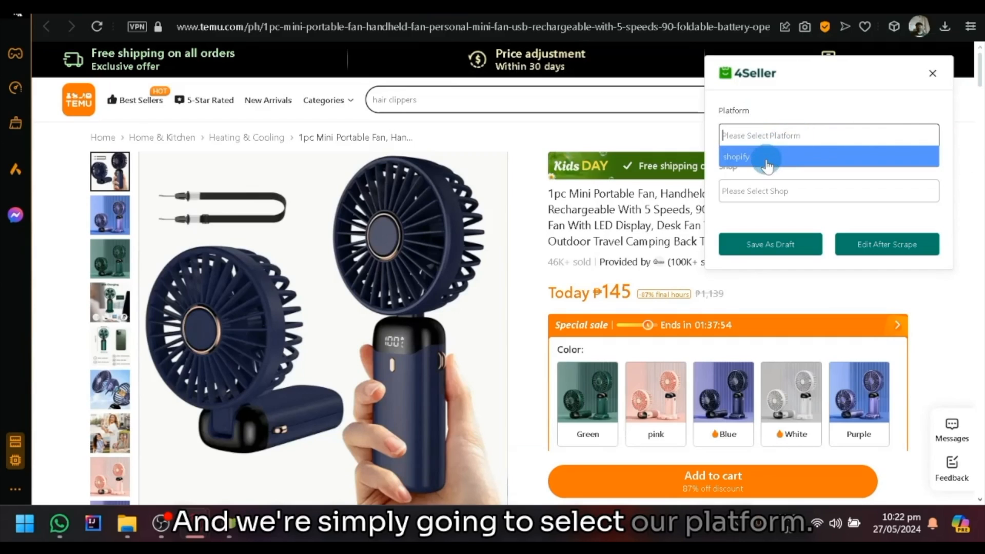
pyautogui.scroll(5, 772, 148)
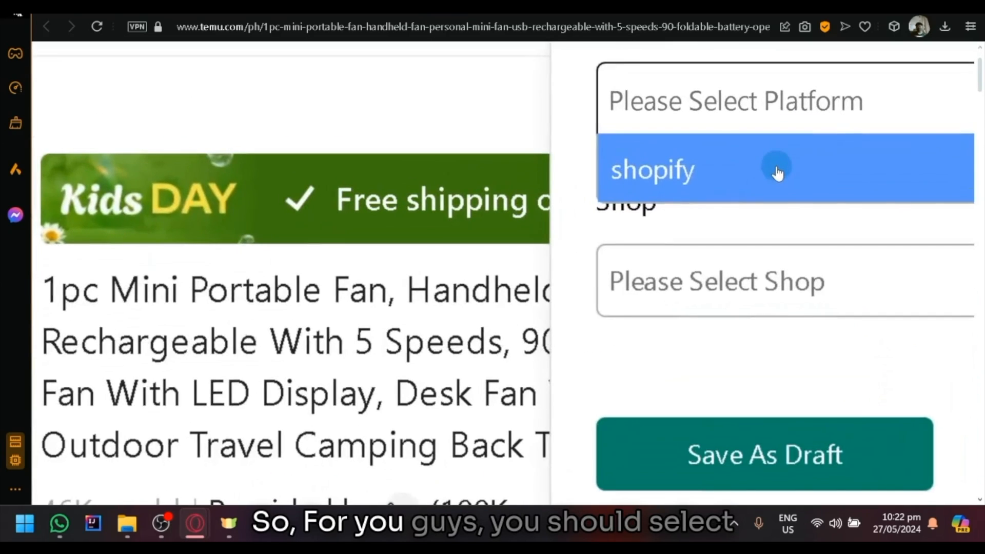
pyautogui.hscroll(5, 776, 168)
pyautogui.scroll(-3, 709, 197)
pyautogui.scroll(-2, 671, 214)
pyautogui.click(653, 198)
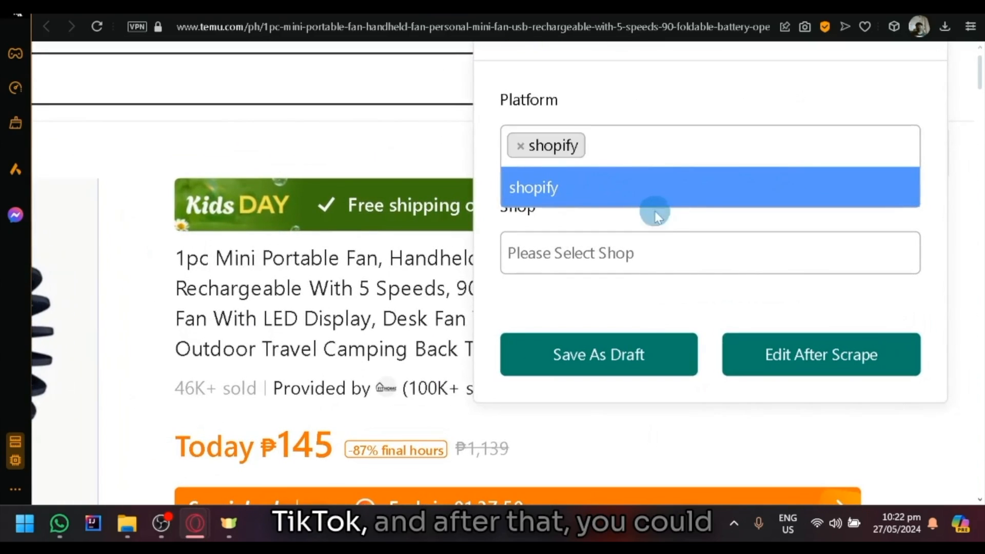
# Select the shop d69671-bf and save the scraped mini portable fan as a draft.
pyautogui.click(644, 260)
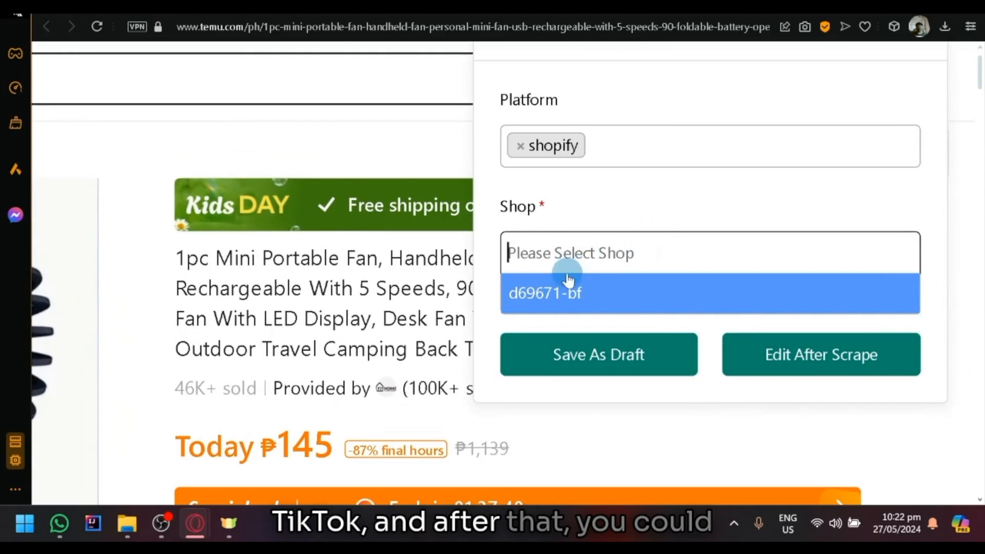
pyautogui.click(593, 298)
pyautogui.click(634, 212)
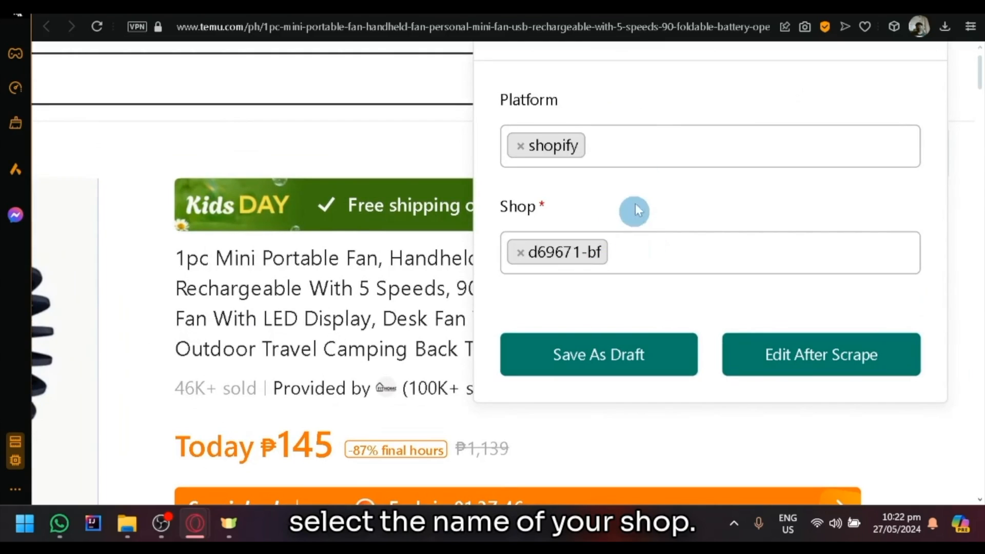
pyautogui.click(665, 152)
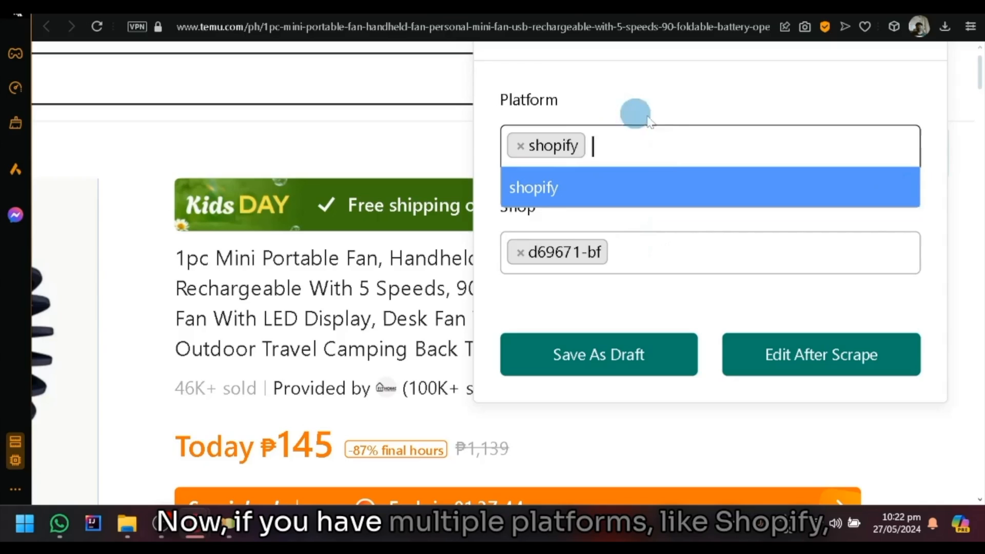
pyautogui.click(686, 91)
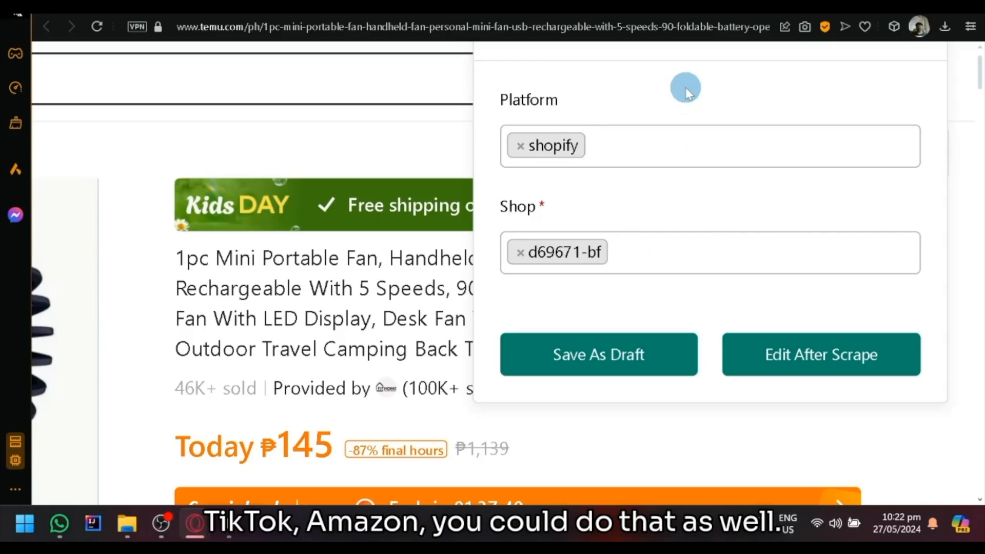
pyautogui.scroll(-3, 666, 189)
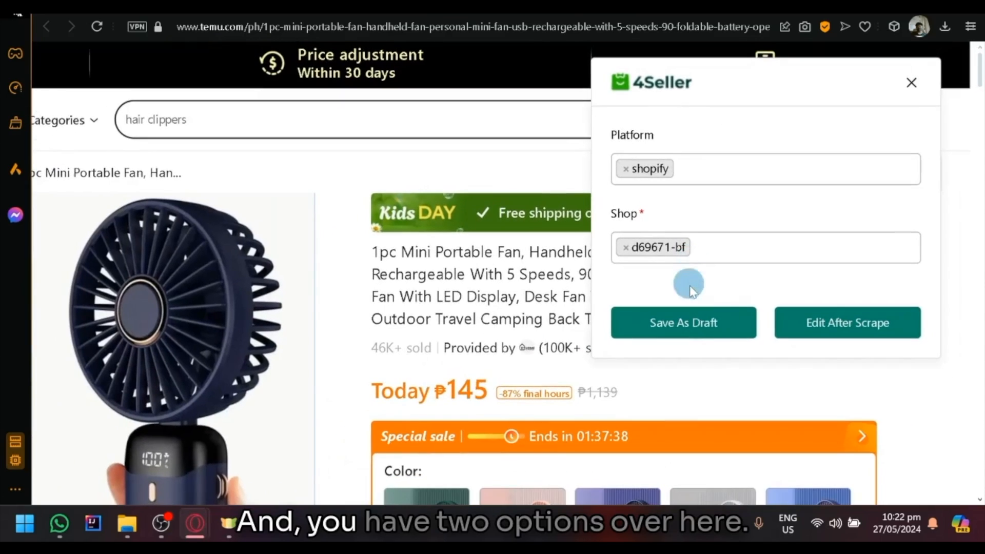
pyautogui.click(723, 322)
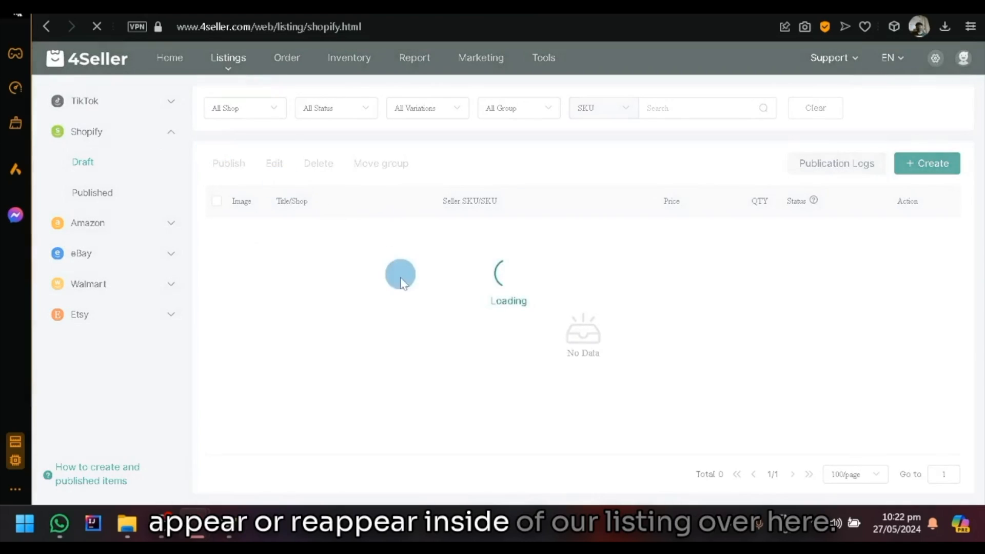
# Examine the mini portable fan's entry in 4Seller's Shopify drafts, including its variants, price, status and publishing actions.
pyautogui.scroll(5, 316, 253)
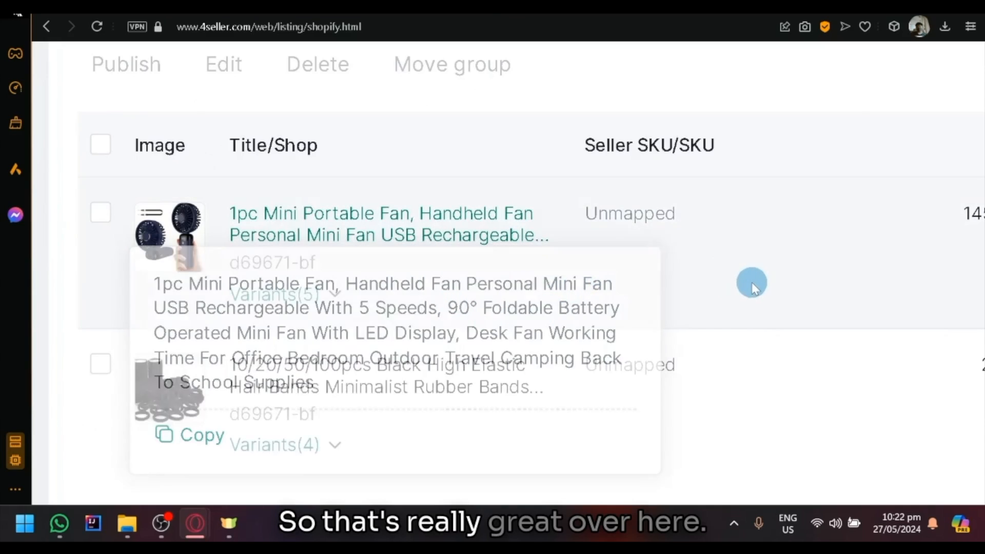
pyautogui.scroll(-5, 752, 285)
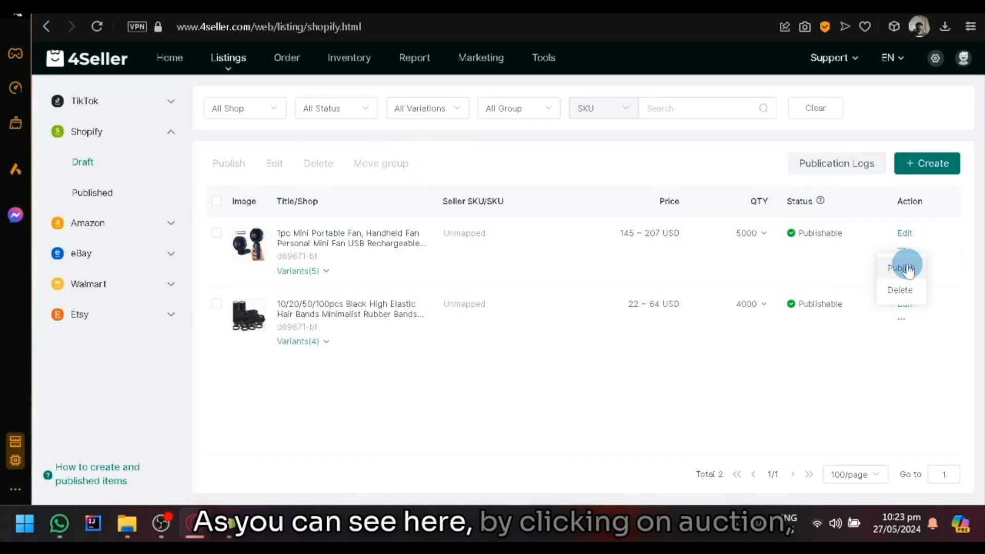
pyautogui.scroll(5, 908, 266)
pyautogui.hscroll(2, 913, 203)
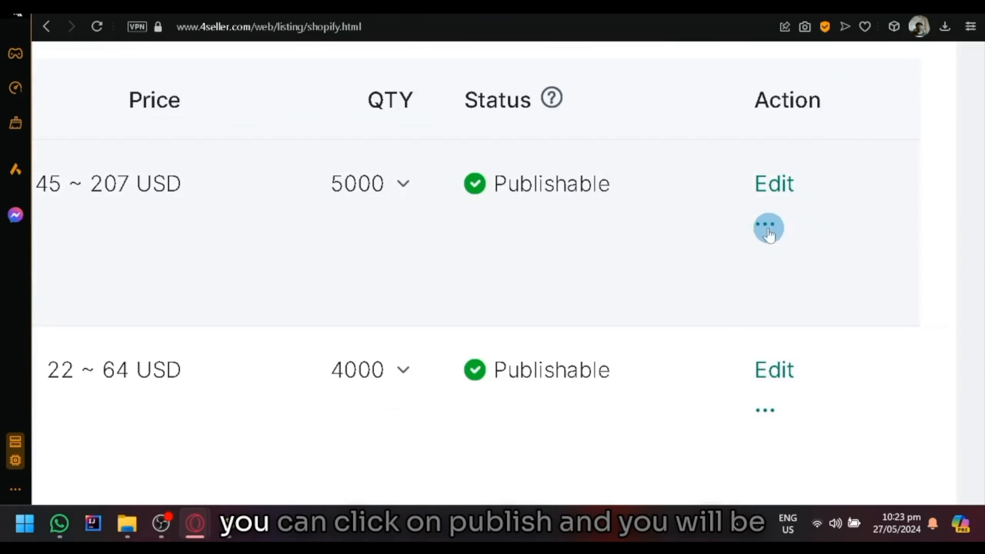
pyautogui.moveTo(761, 225)
pyautogui.scroll(-5, 775, 253)
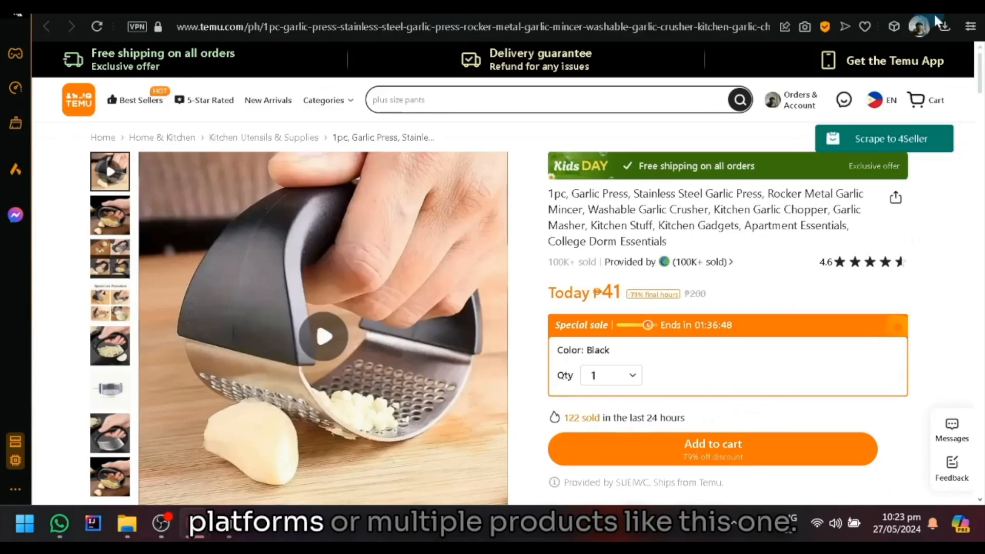
# Scrape the garlic press from its Temu page to the shopify shop d69671-bf and save it as a draft.
pyautogui.click(841, 141)
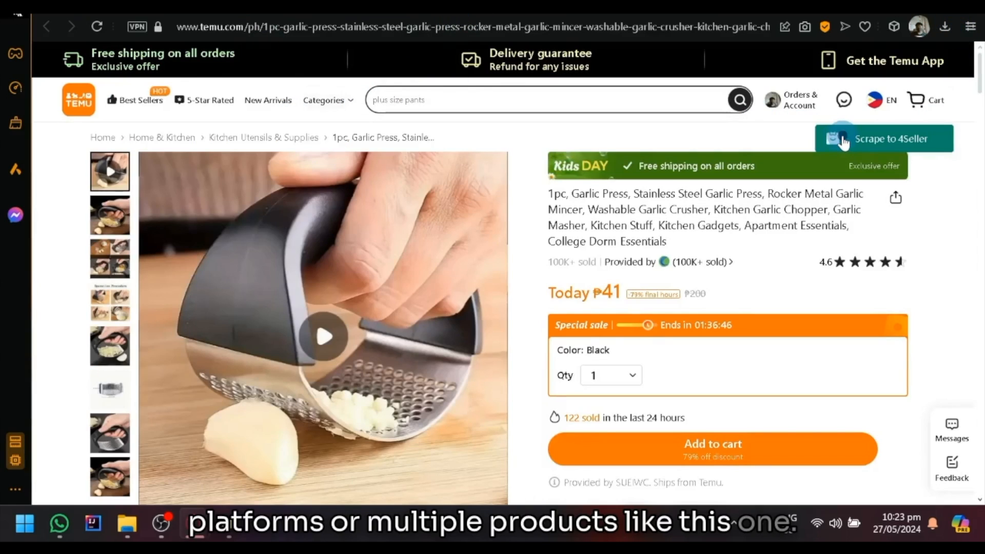
pyautogui.click(785, 136)
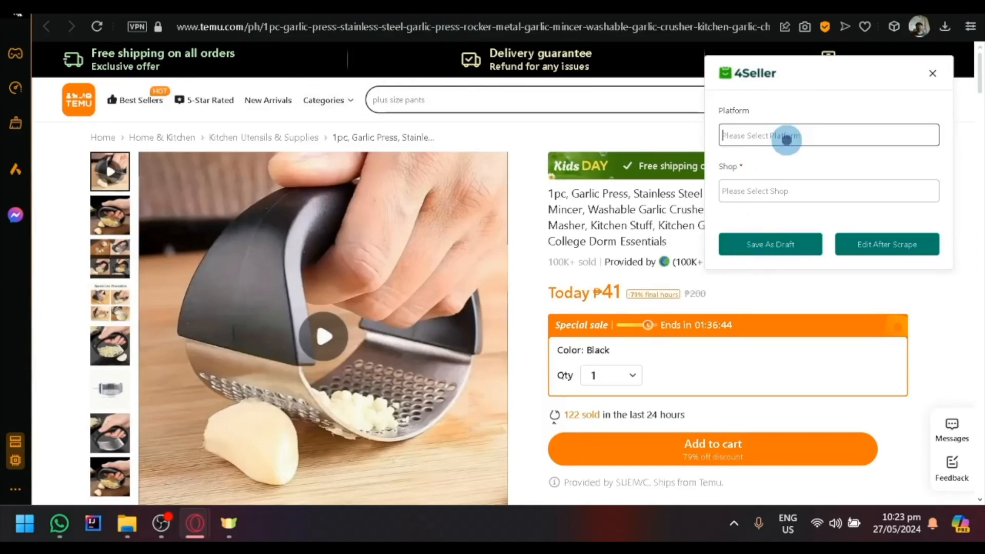
pyautogui.click(776, 160)
pyautogui.click(780, 191)
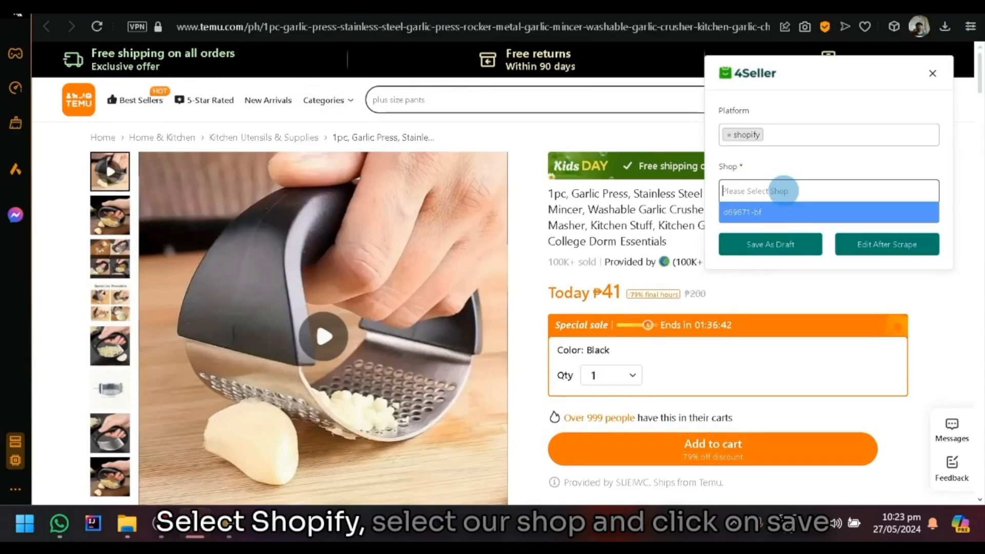
pyautogui.click(787, 213)
pyautogui.click(788, 246)
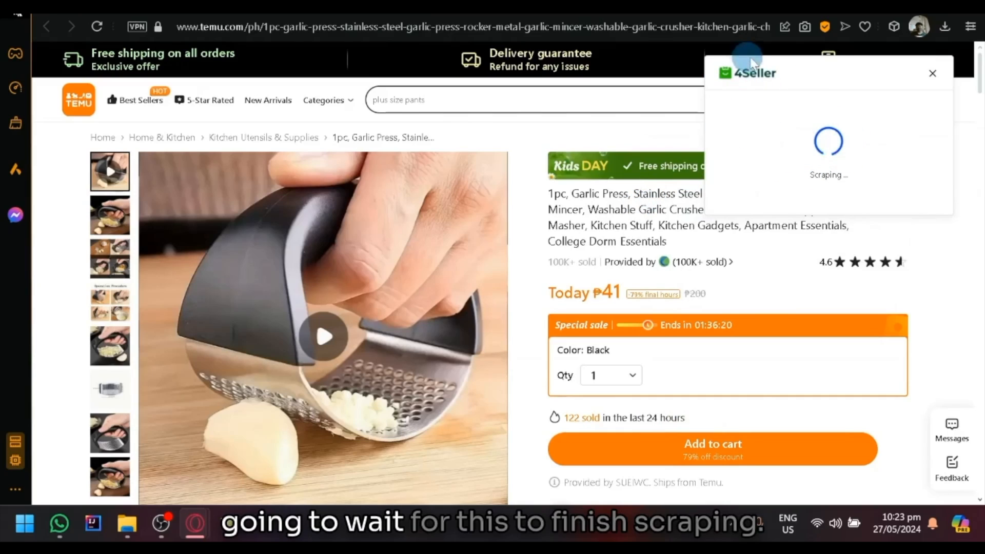
# Scrape the women's knitted sneakers from their Temu page to the shopify shop d69671-bf, choosing to edit after the scrape.
pyautogui.click(417, 11)
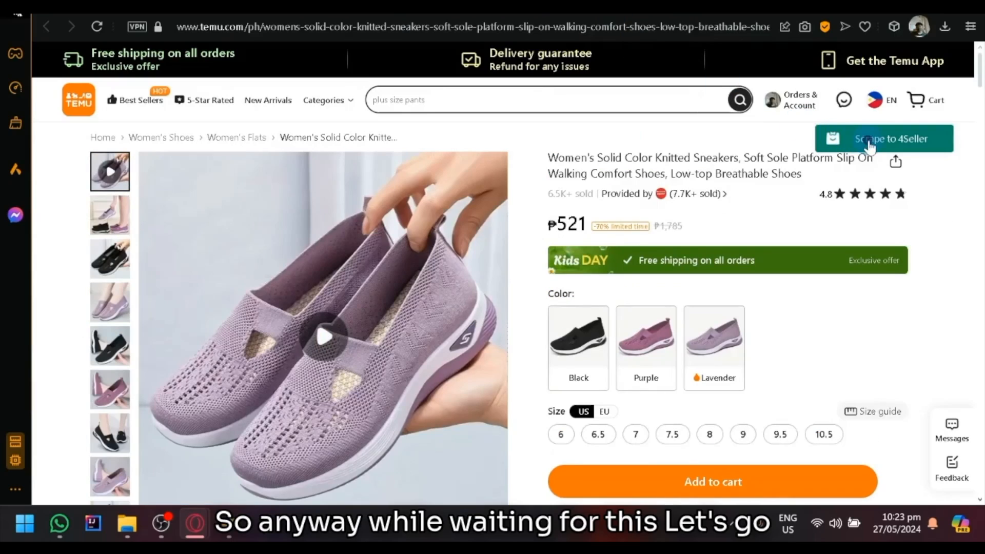
pyautogui.click(869, 145)
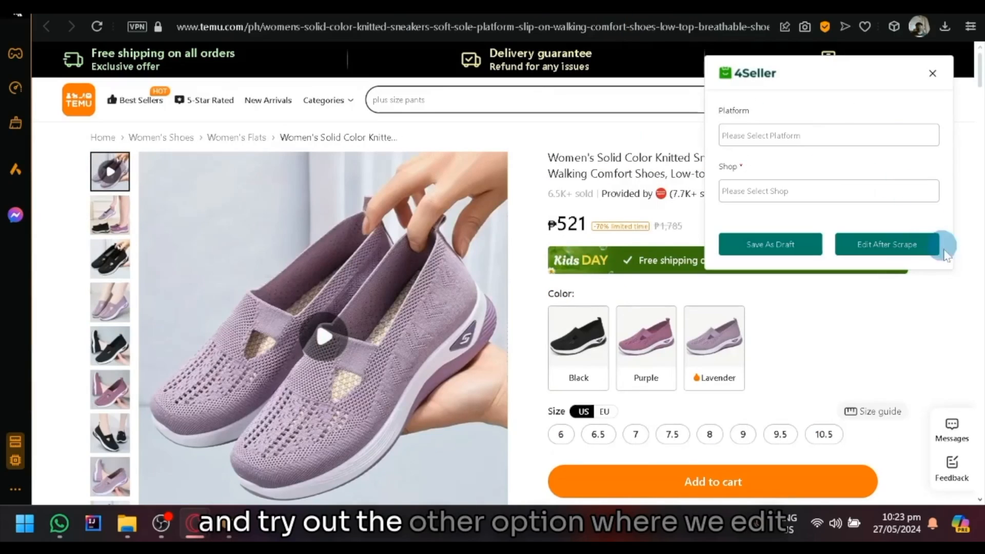
pyautogui.click(841, 151)
pyautogui.click(811, 159)
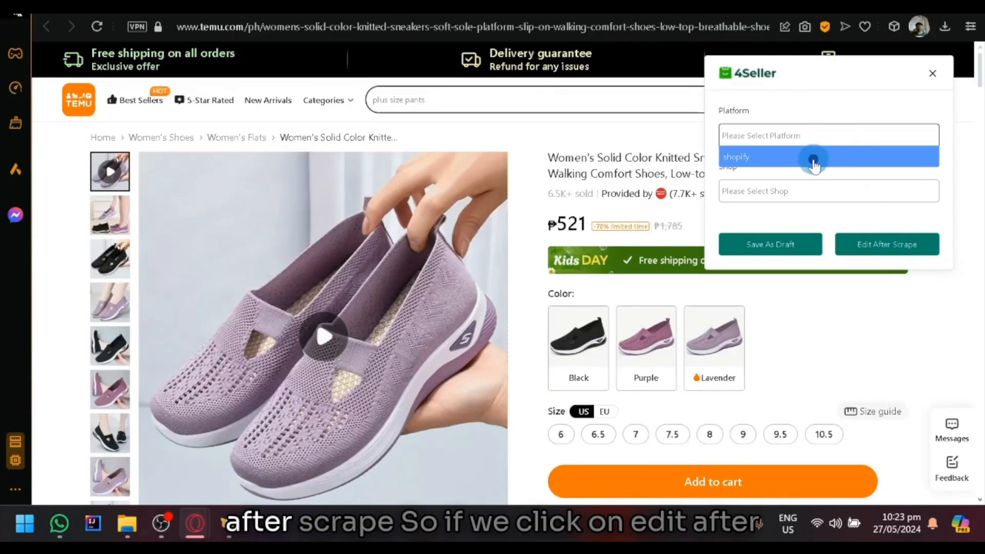
pyautogui.click(819, 187)
pyautogui.click(800, 221)
pyautogui.click(887, 249)
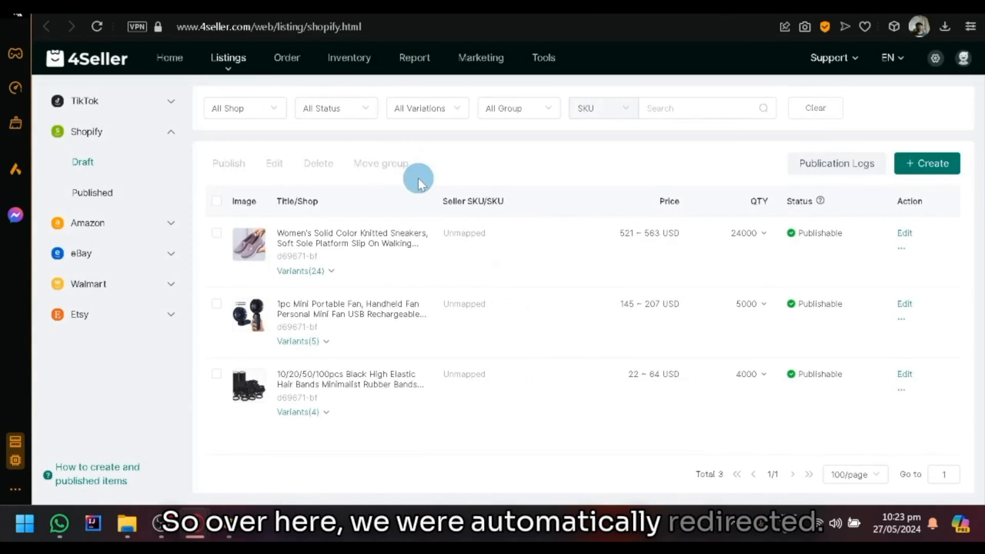
# Open the knitted sneakers draft for editing and examine its product info, color and size variations, and per-variant SKU, stock and price fields.
pyautogui.click(905, 235)
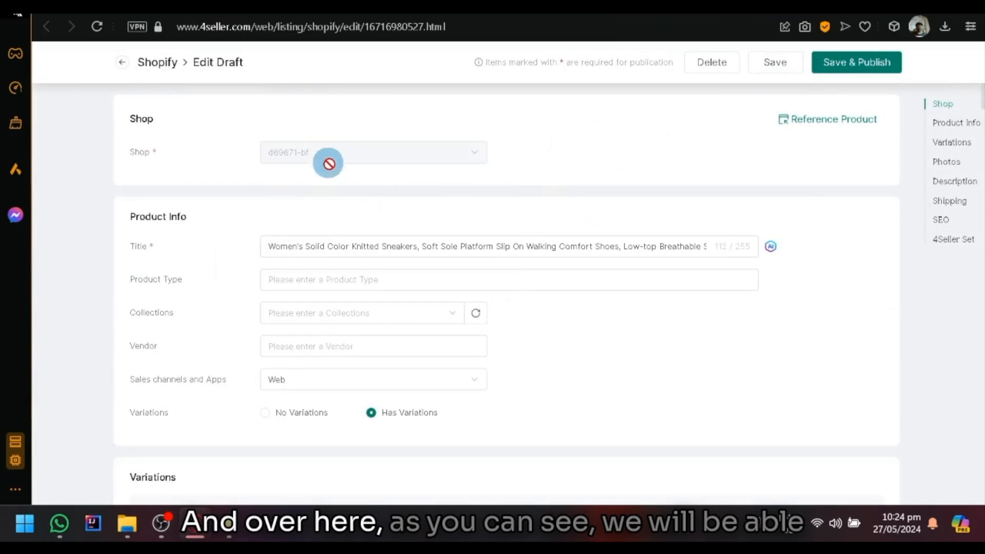
pyautogui.scroll(-2, 347, 268)
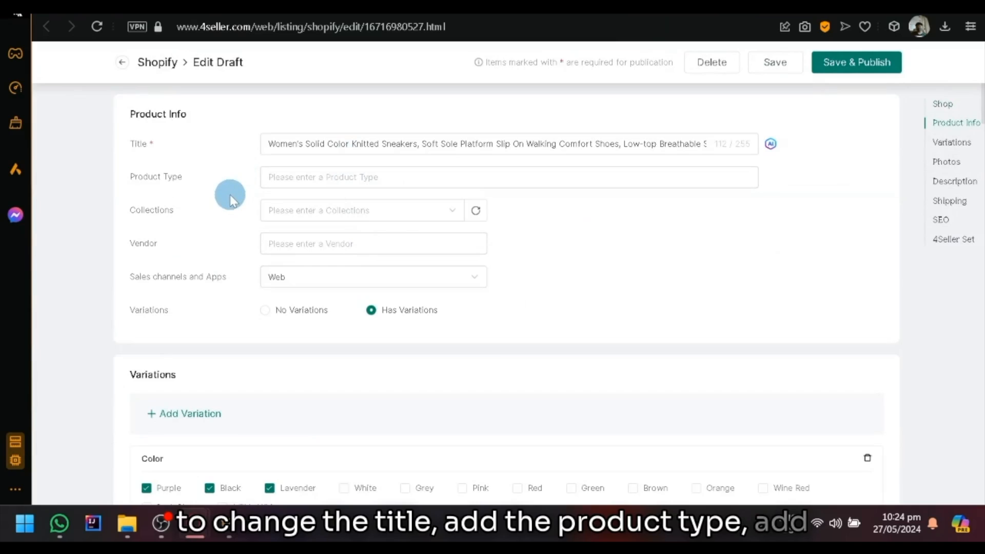
pyautogui.scroll(-6, 230, 195)
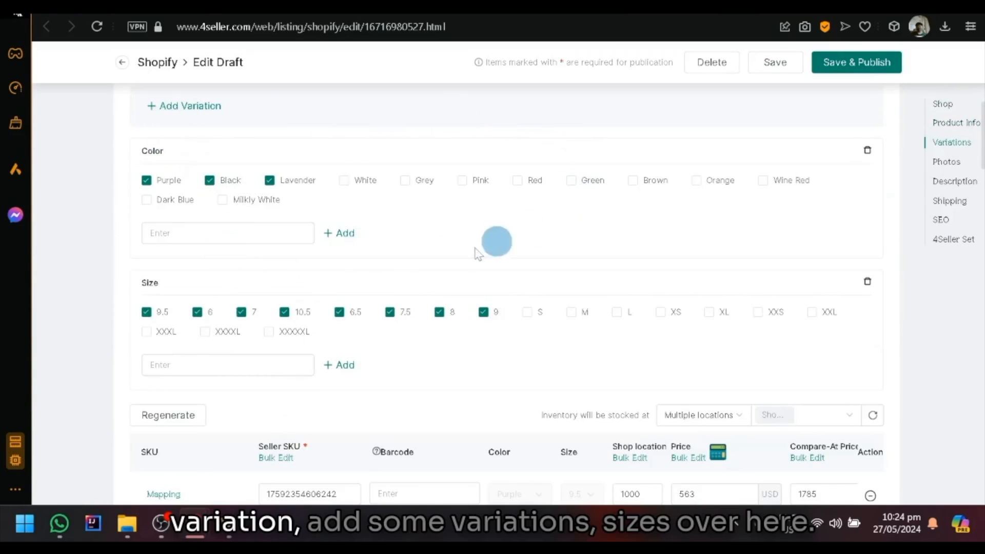
pyautogui.scroll(-6, 125, 270)
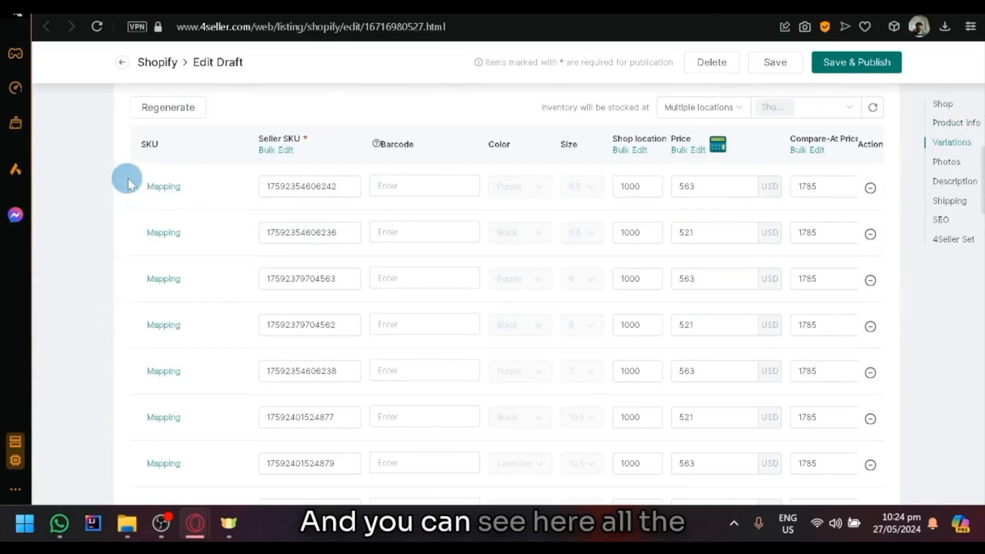
pyautogui.scroll(2, 273, 226)
pyautogui.scroll(-10, 652, 358)
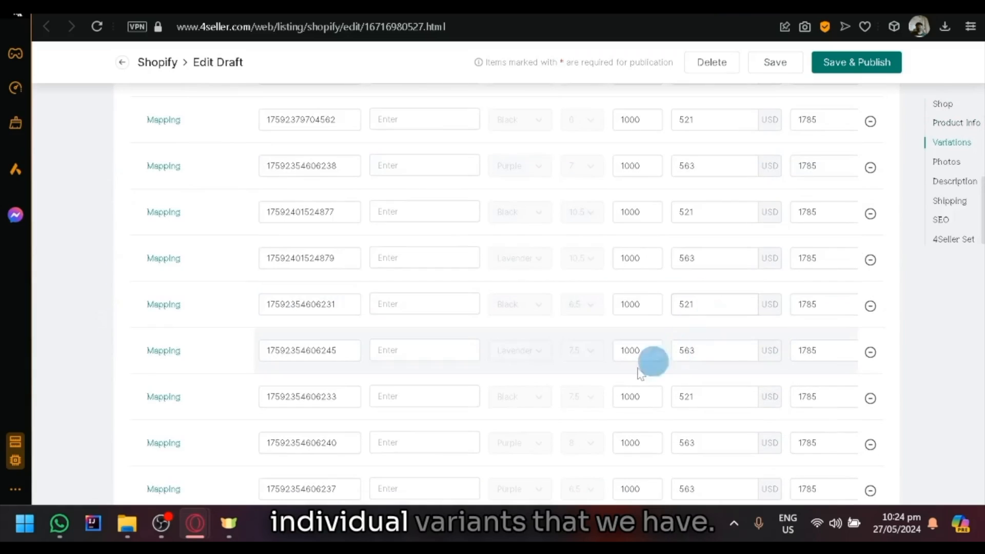
pyautogui.scroll(8, 694, 323)
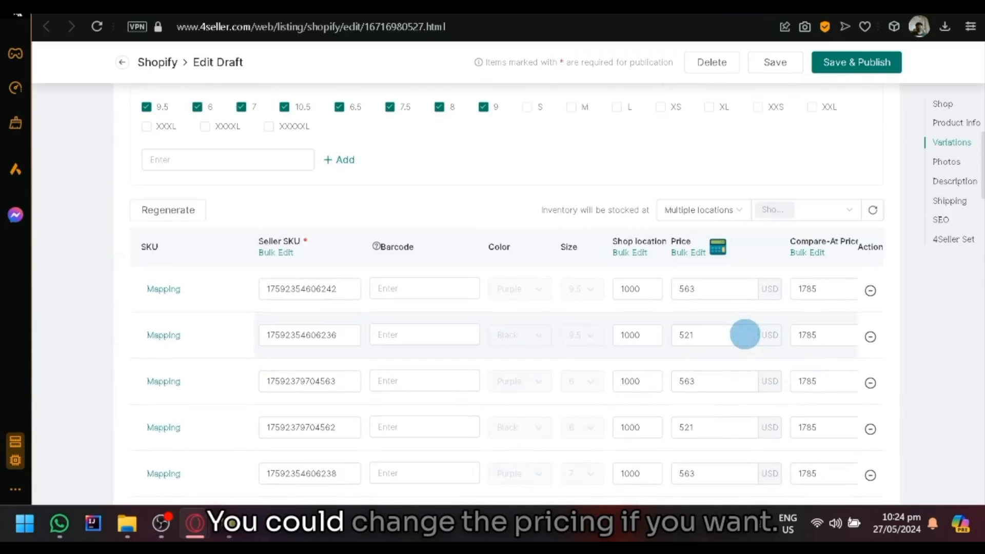
pyautogui.hscroll(3, 764, 304)
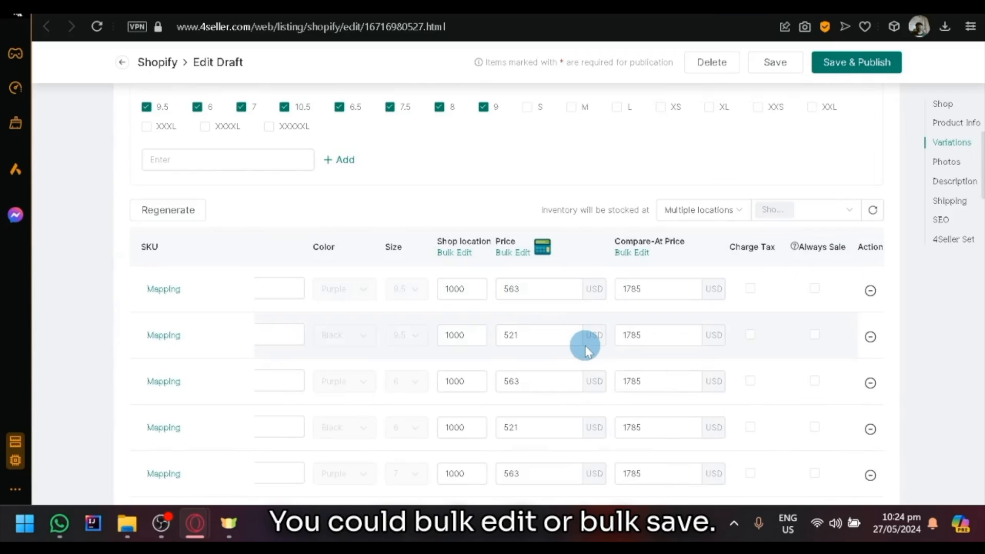
pyautogui.hscroll(-3, 584, 349)
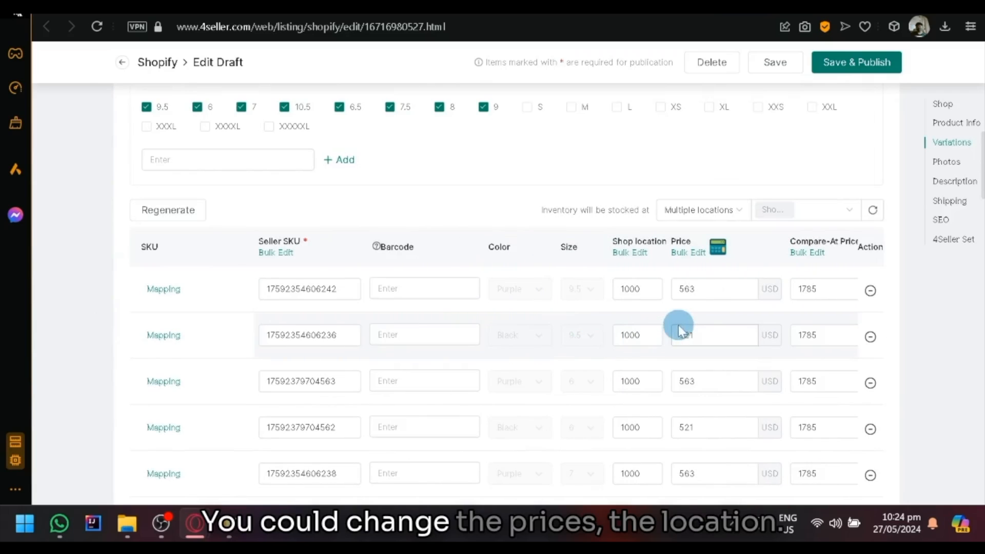
# Examine the sneakers draft's product and variant photos, description and per-variant shipping settings.
pyautogui.scroll(-10, 763, 319)
pyautogui.scroll(-4, 831, 311)
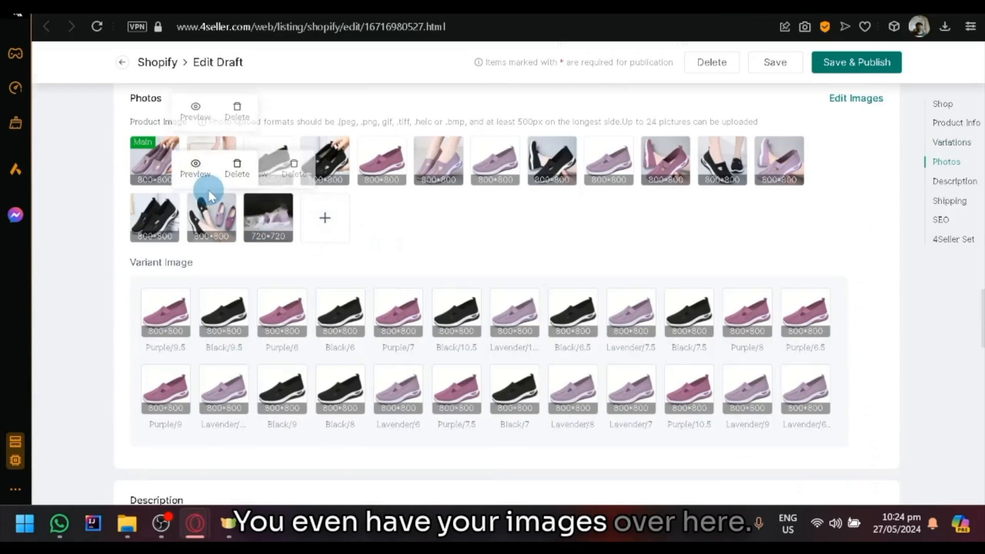
pyautogui.scroll(5, 208, 190)
pyautogui.scroll(-5, 573, 277)
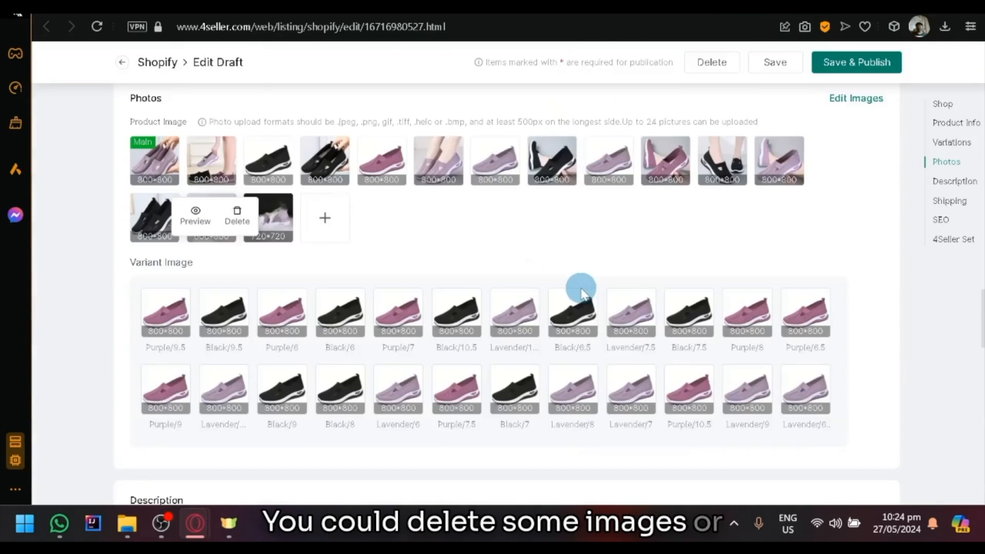
pyautogui.scroll(-4, 513, 241)
pyautogui.scroll(-12, 497, 226)
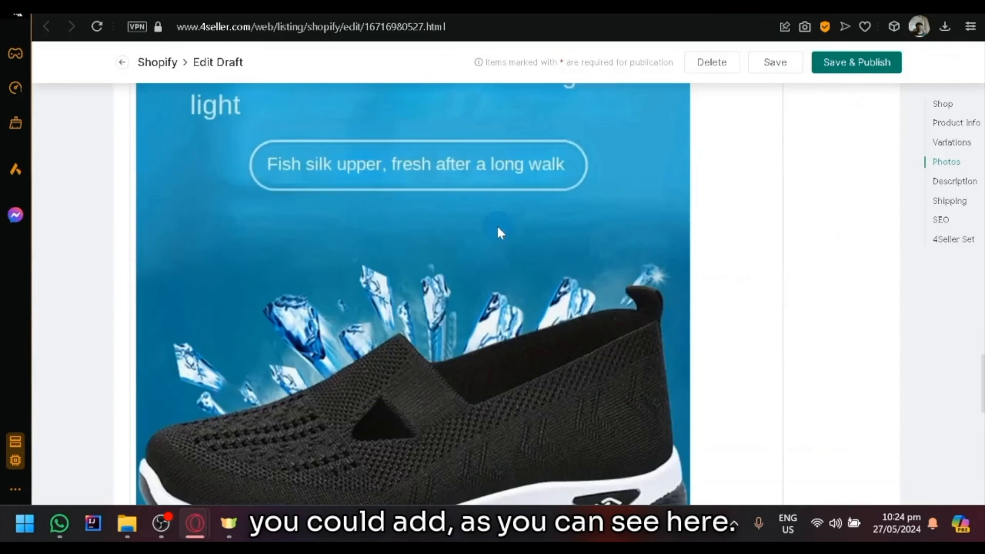
pyautogui.scroll(7, 403, 230)
pyautogui.scroll(2, 436, 215)
pyautogui.scroll(-9, 479, 230)
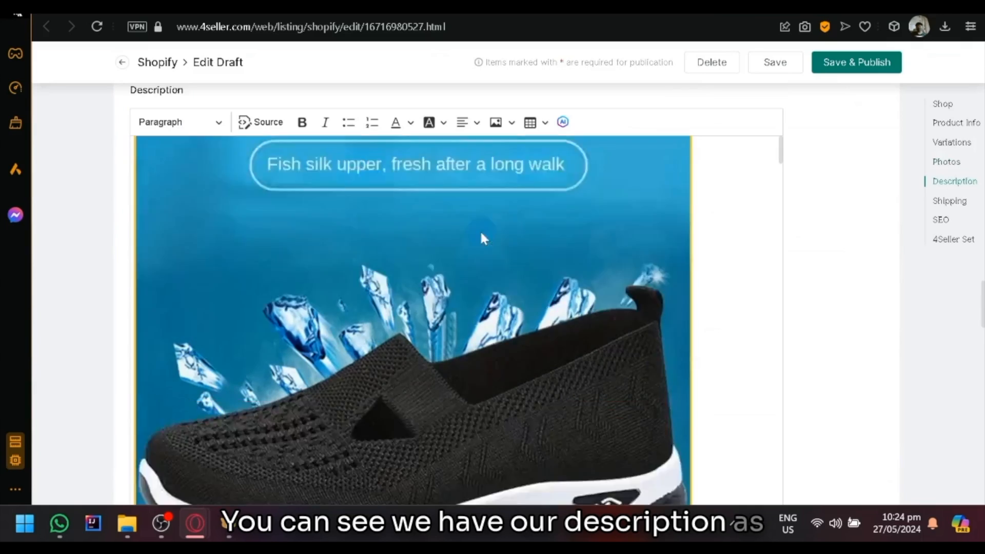
pyautogui.scroll(-10, 559, 233)
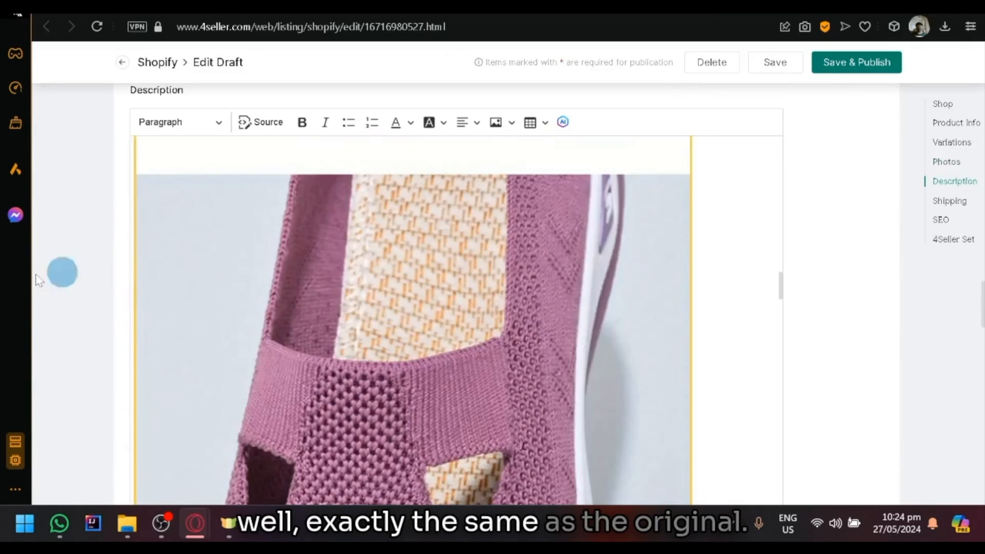
pyautogui.scroll(-15, 59, 247)
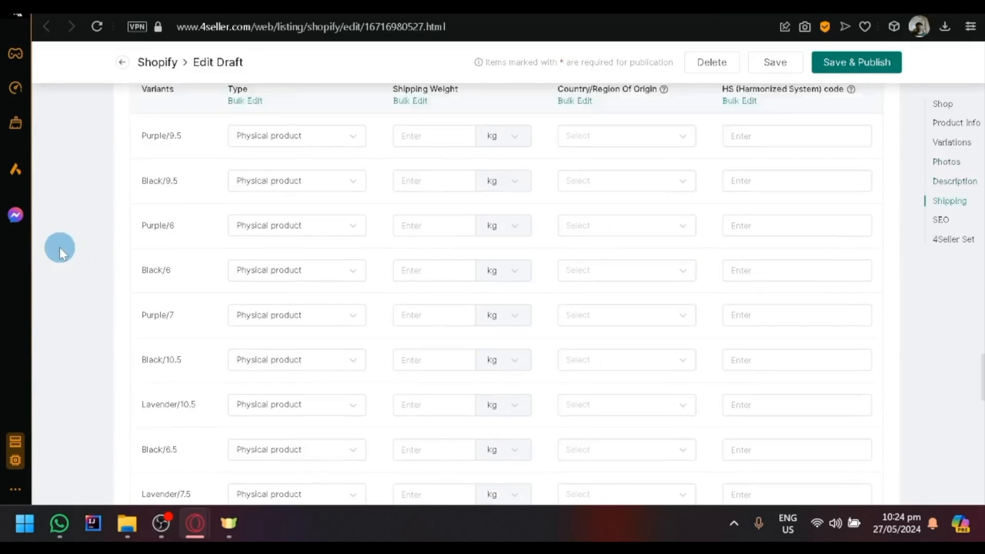
pyautogui.scroll(-2, 59, 247)
pyautogui.scroll(20, 60, 247)
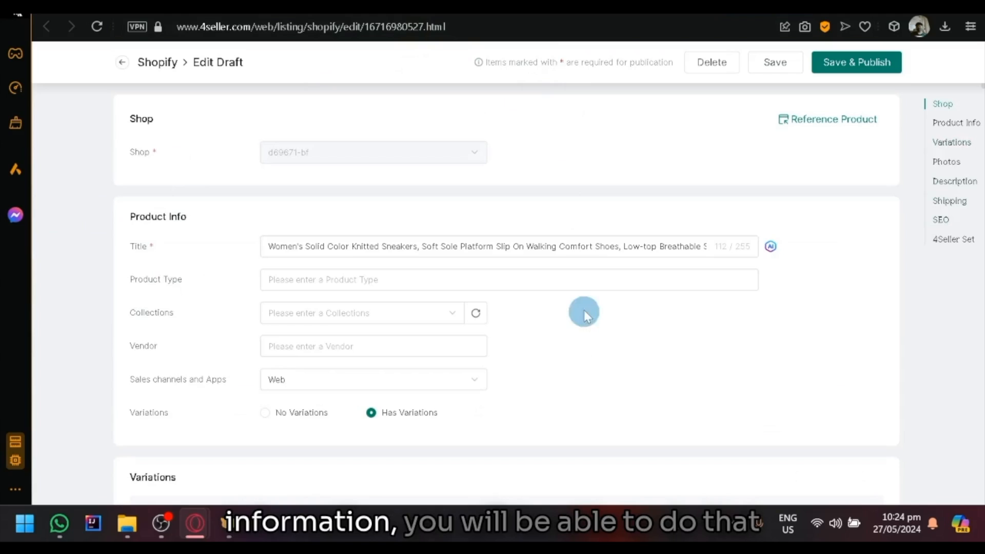
# Leave the draft editor, return to the knitted sneakers' Temu page and dismiss the scraper's result dialog.
pyautogui.click(122, 62)
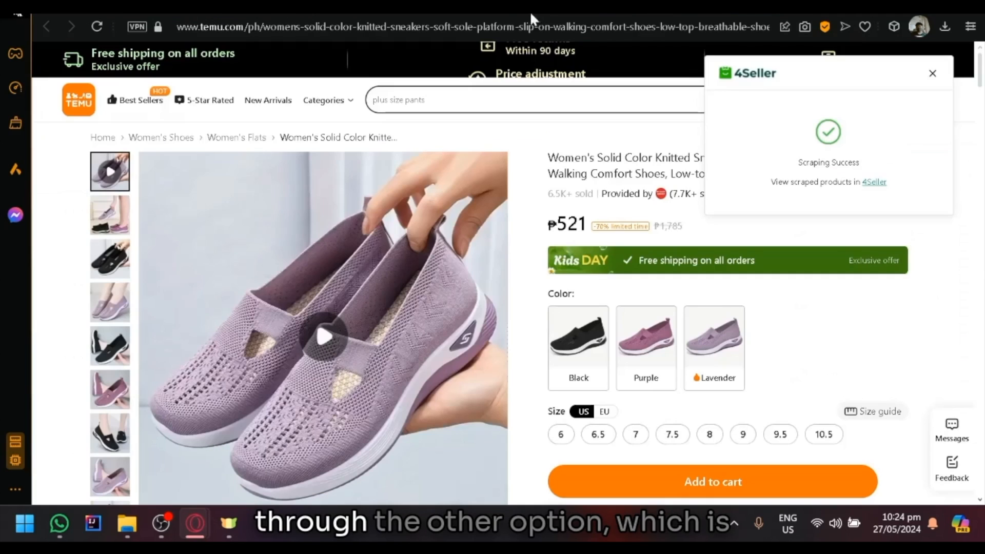
pyautogui.click(934, 72)
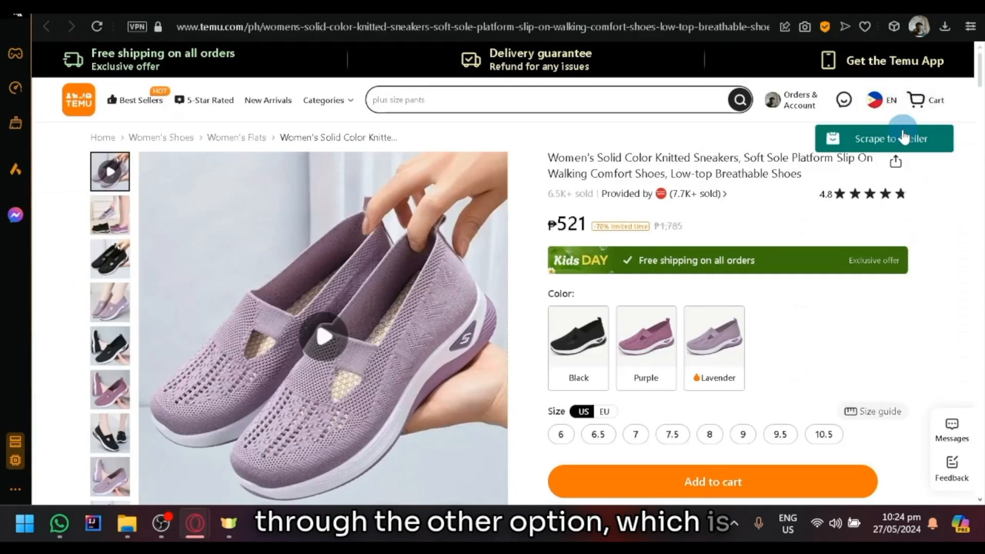